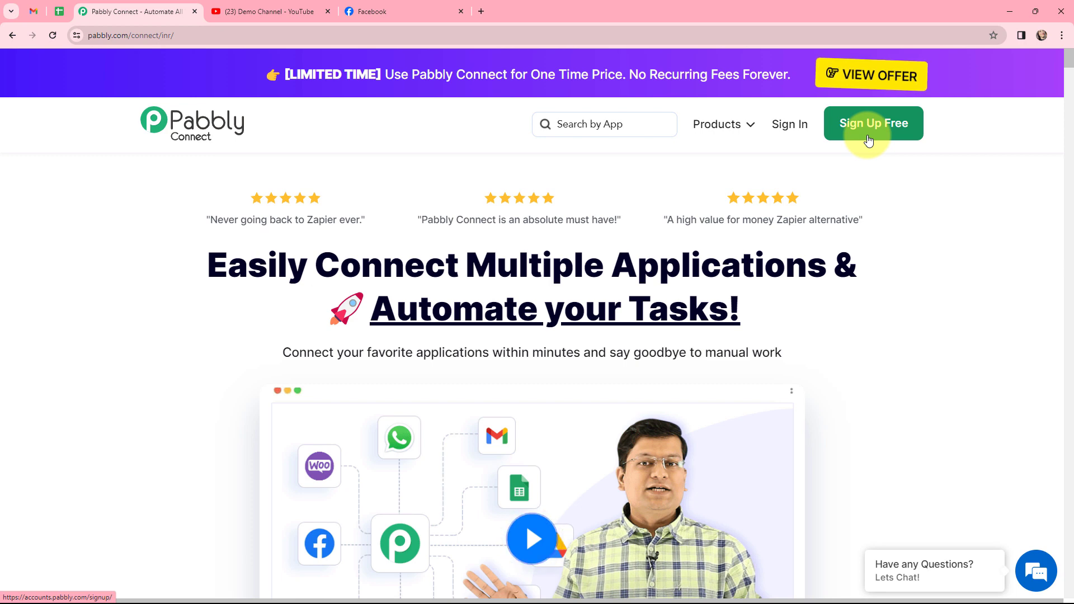
Sign in to Pabbly Connect and create a workflow named "Share YouTube Videos to Facebook Page" in the YouTube folder.
left_click(798, 129)
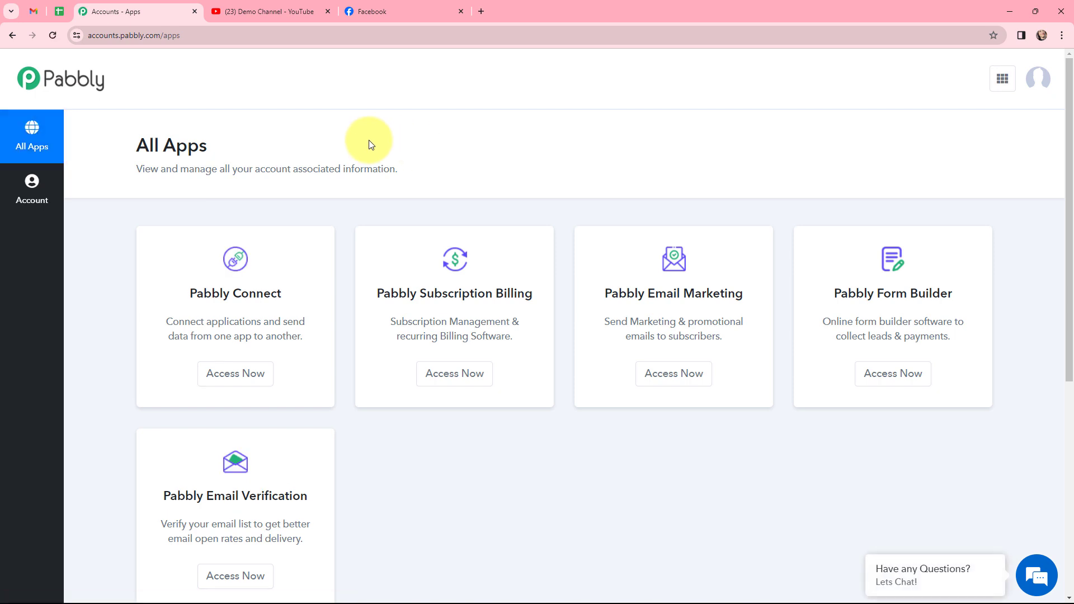
left_click(241, 371)
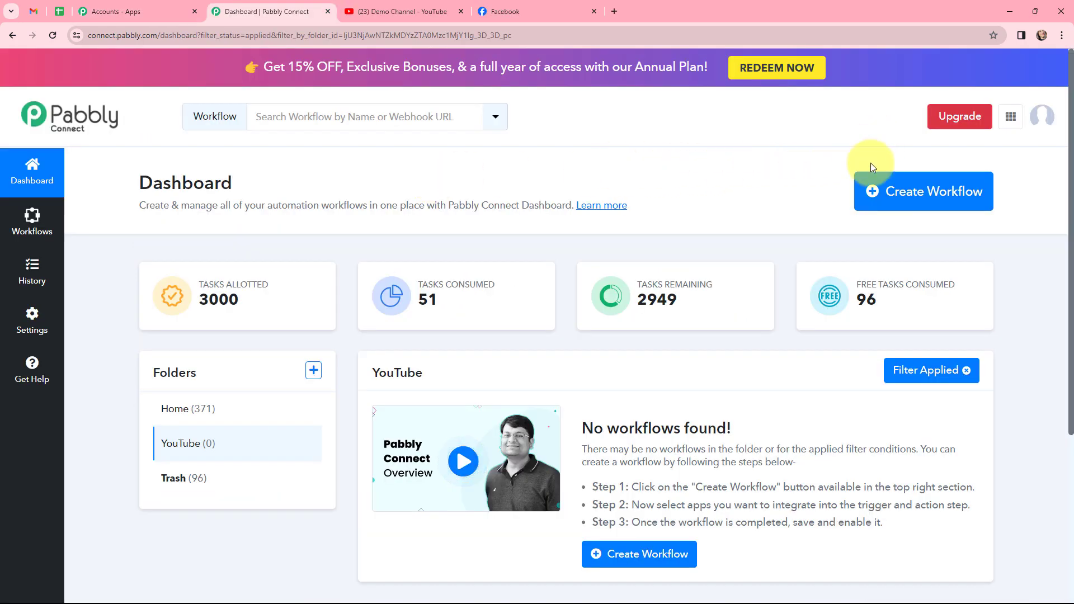
left_click(884, 194)
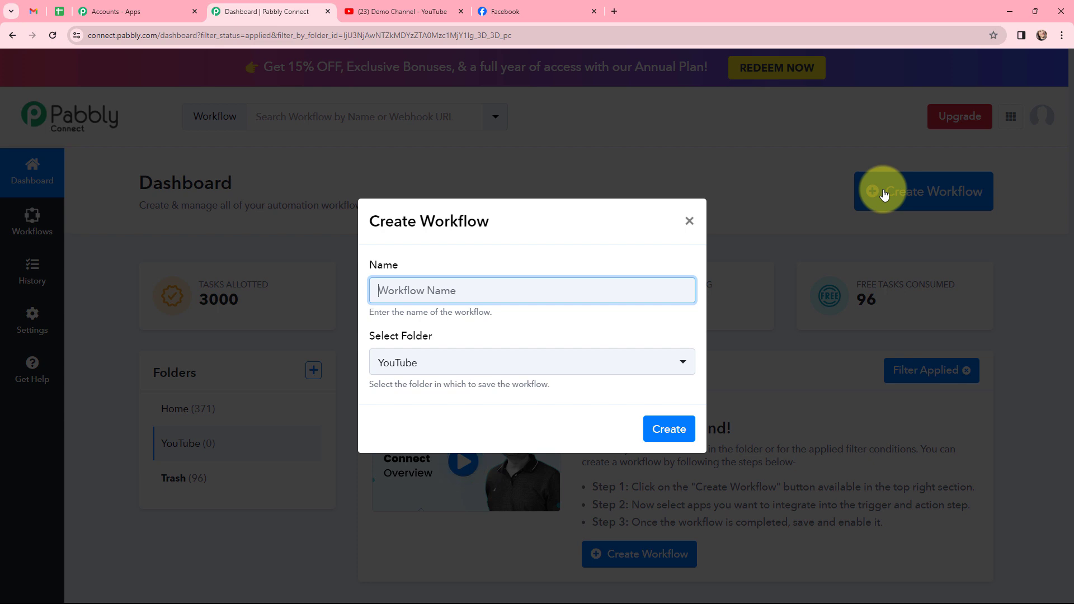
type("Share YouTube Videos to Facebook Page")
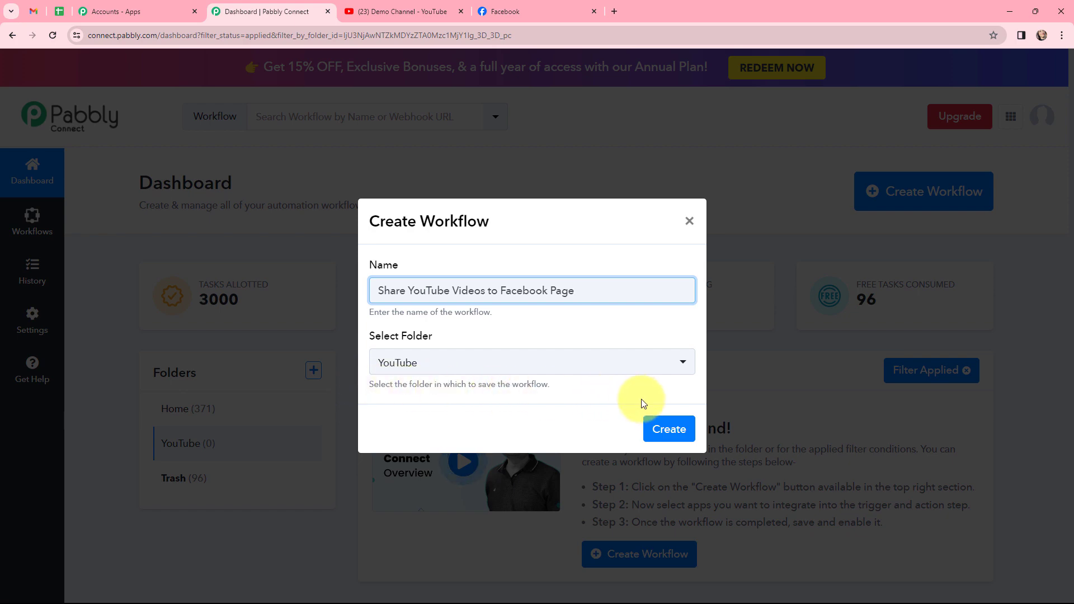
left_click(667, 428)
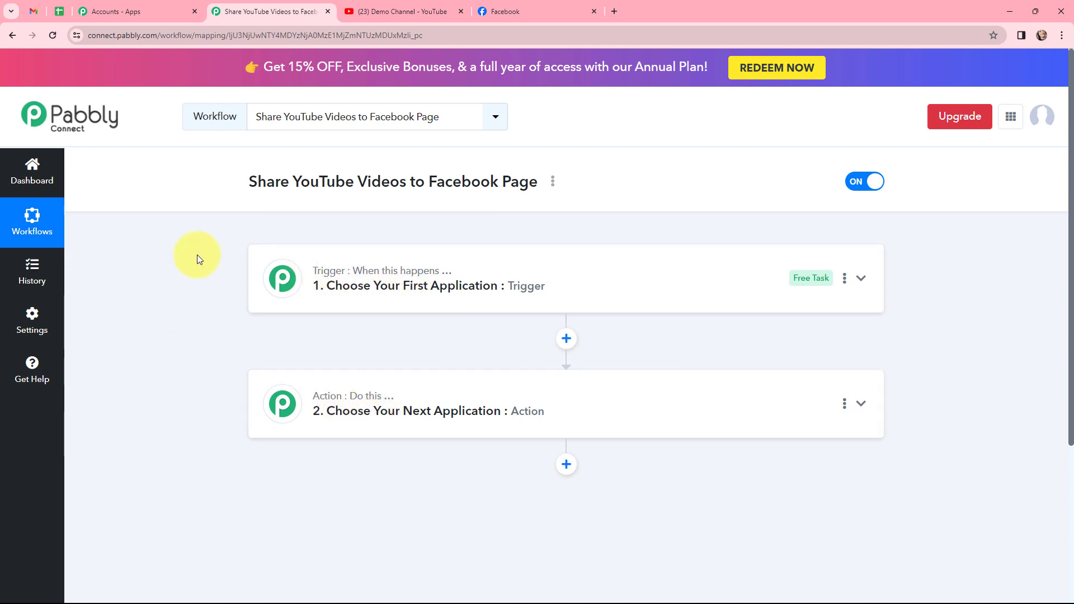
Set the workflow's trigger app to YouTube with the event New Video in Channel with Video URL.
left_click(375, 5)
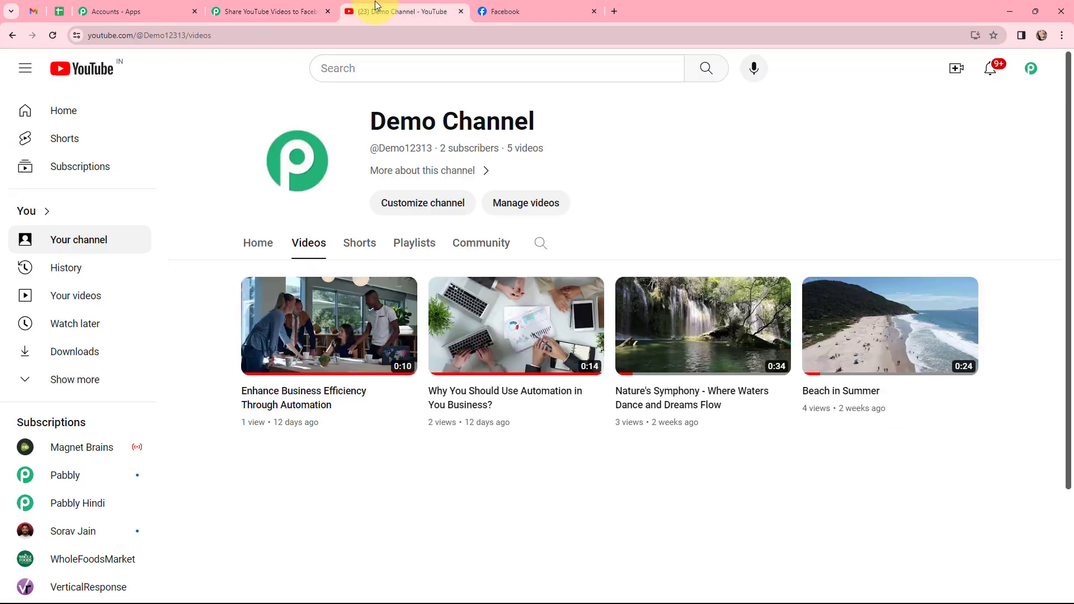
left_click(512, 11)
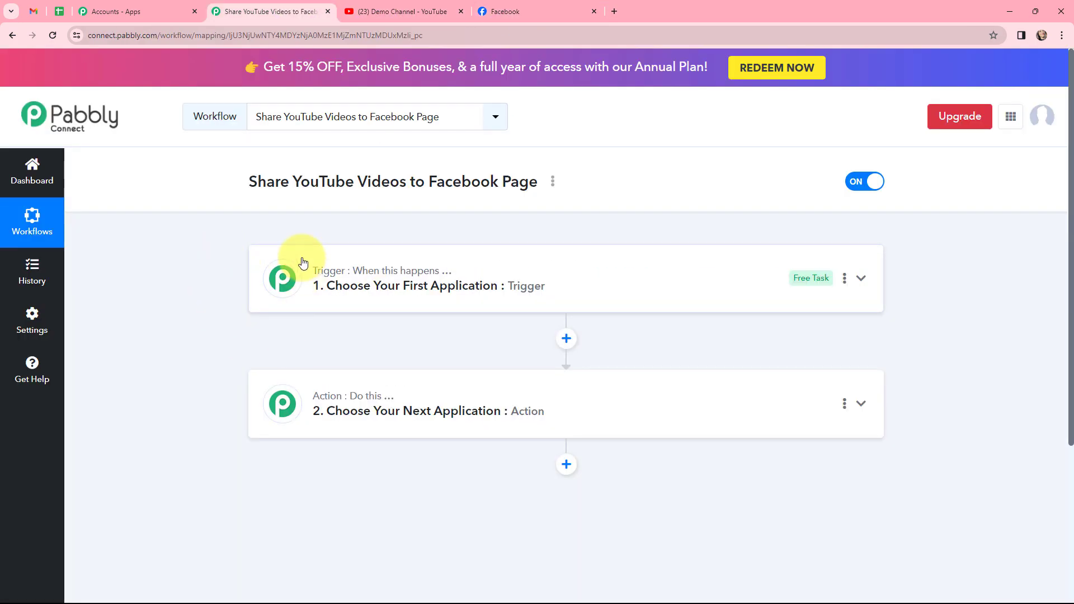
left_click(294, 279)
left_click(291, 356)
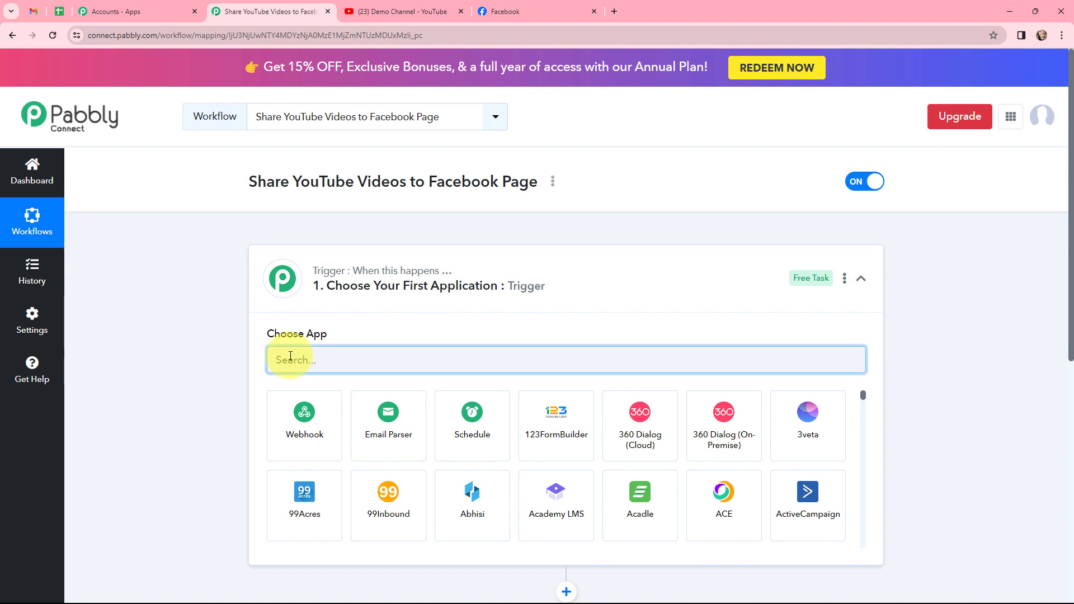
type("youtu")
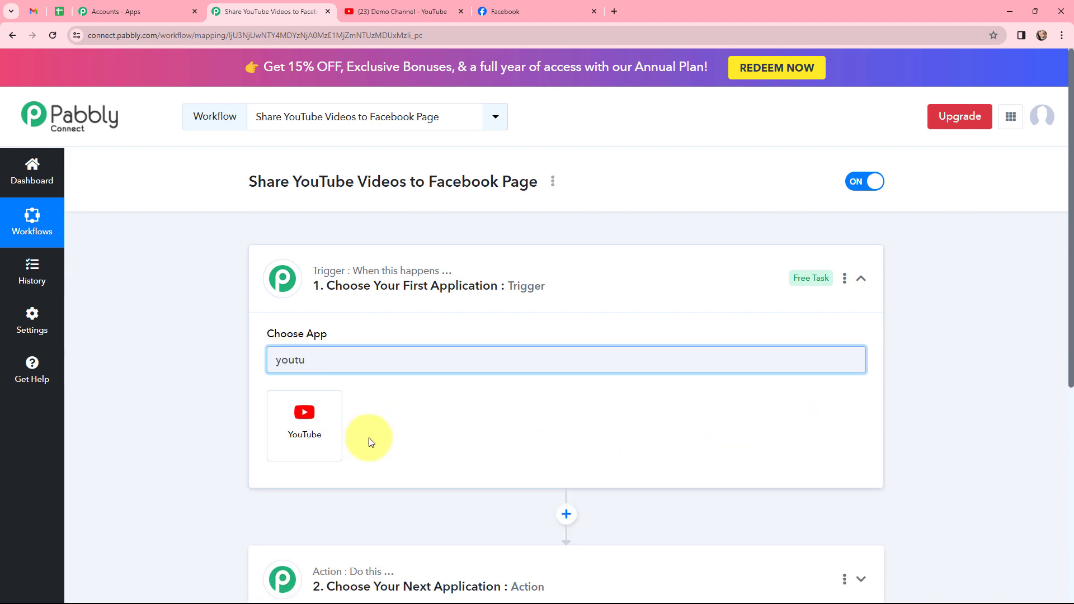
left_click(294, 411)
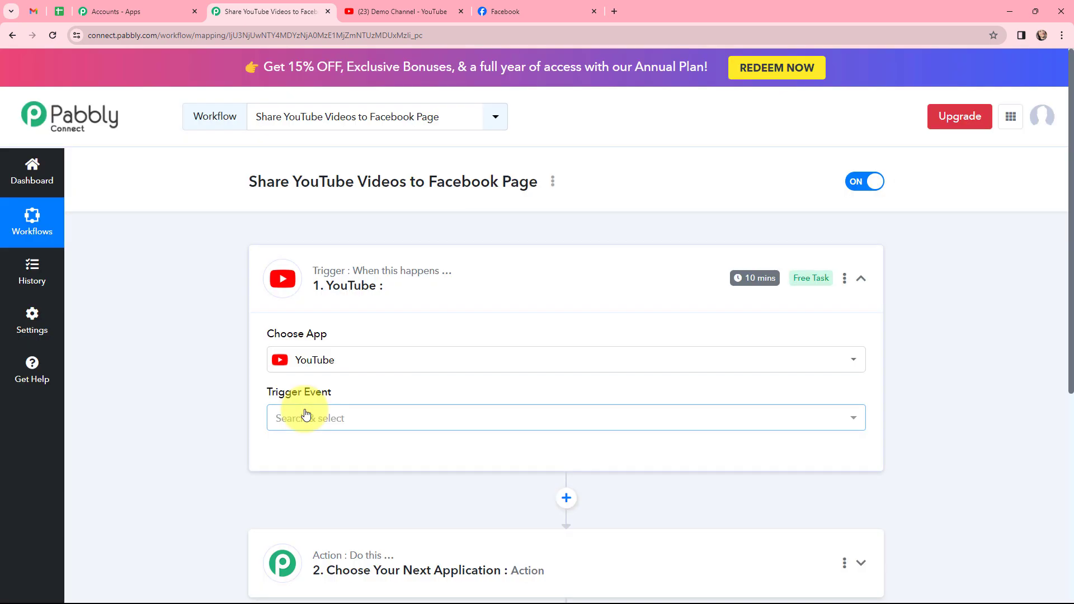
left_click(304, 417)
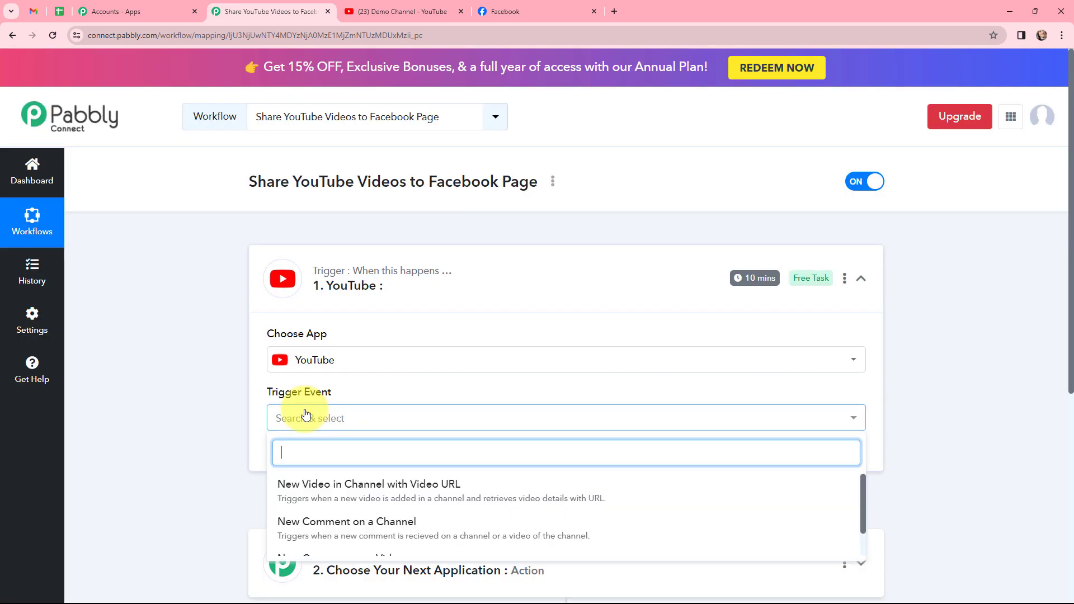
left_click(336, 484)
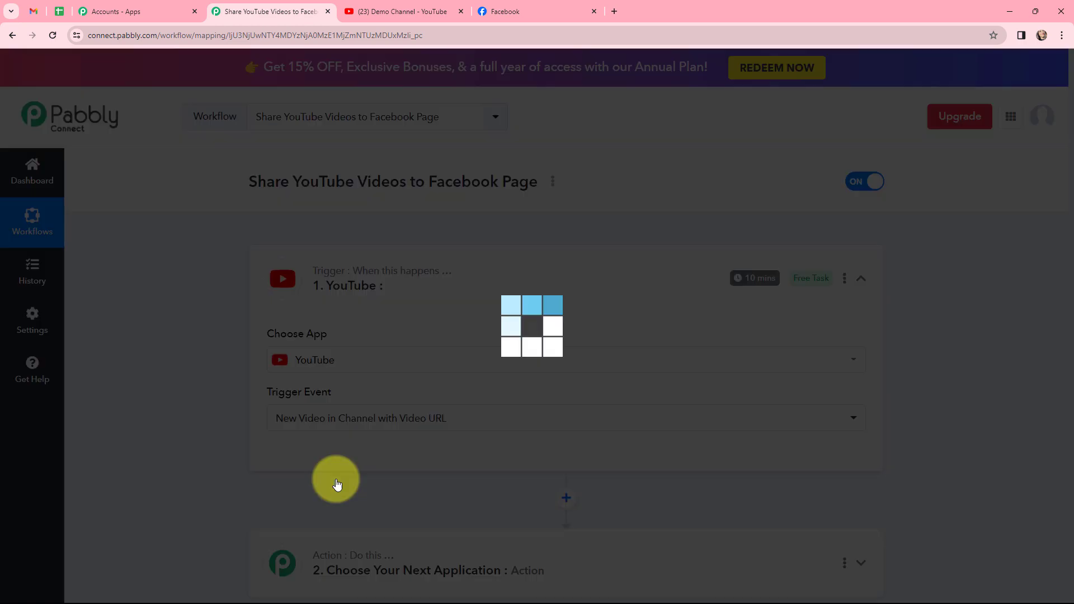
Set the workflow's action app to Facebook Pages with the event Create Page Post, and collapse the action.
type("f")
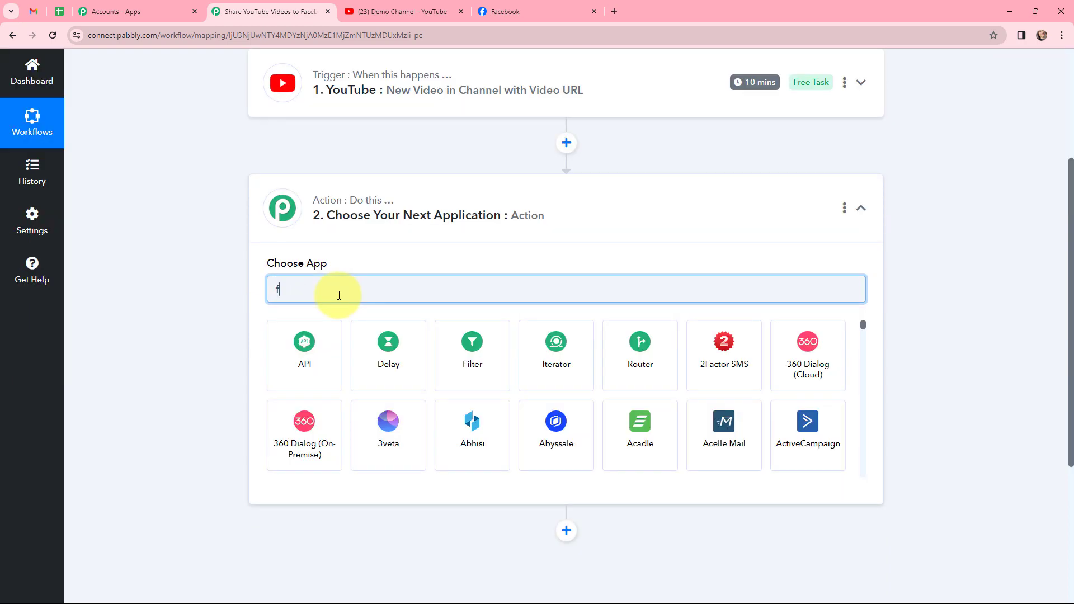
type("acebook p")
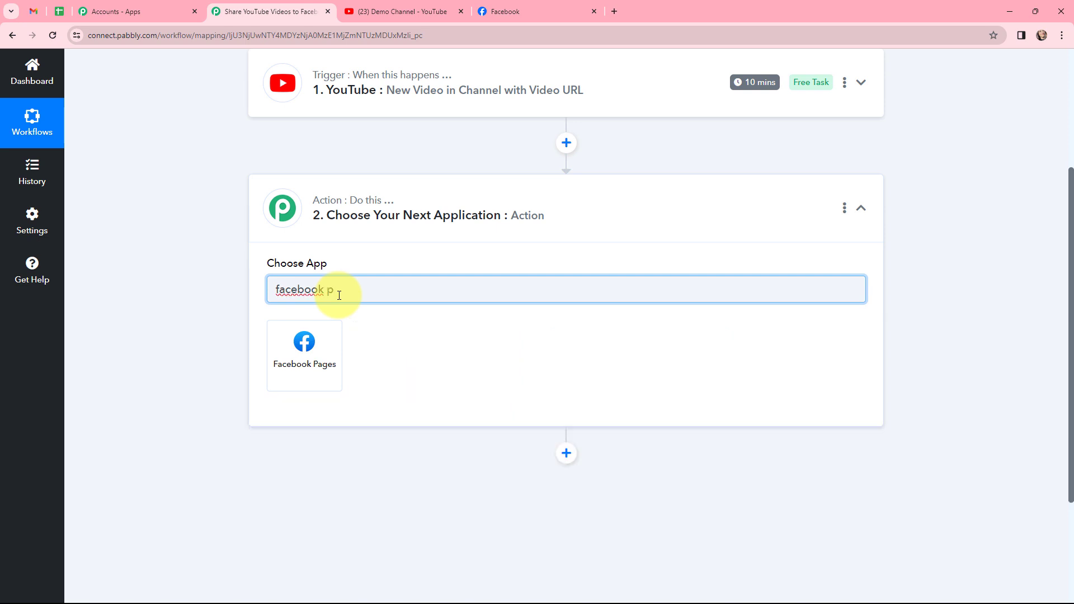
left_click(302, 338)
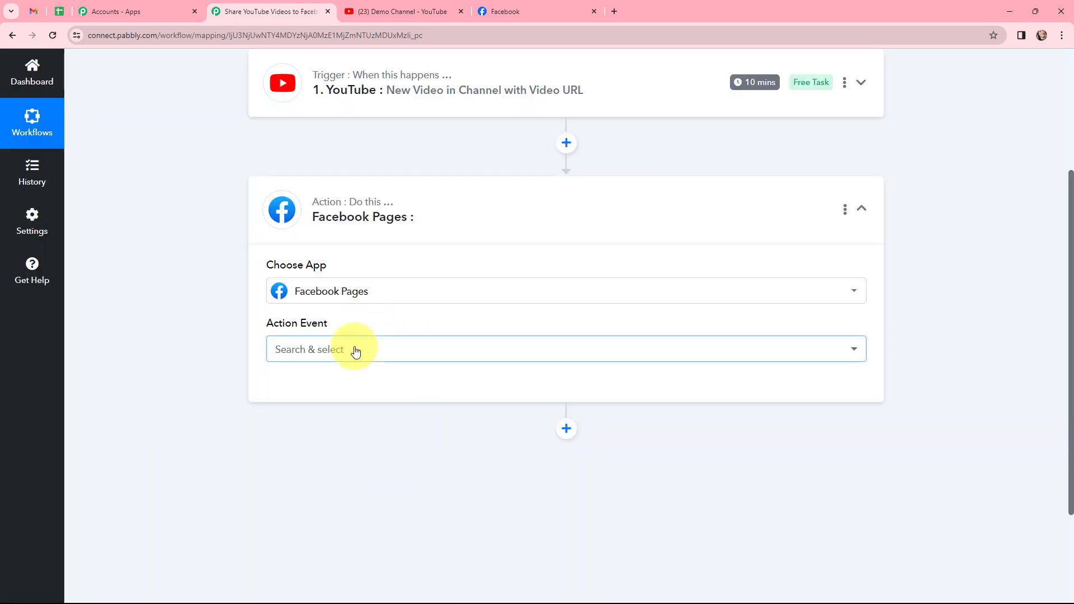
left_click(355, 350)
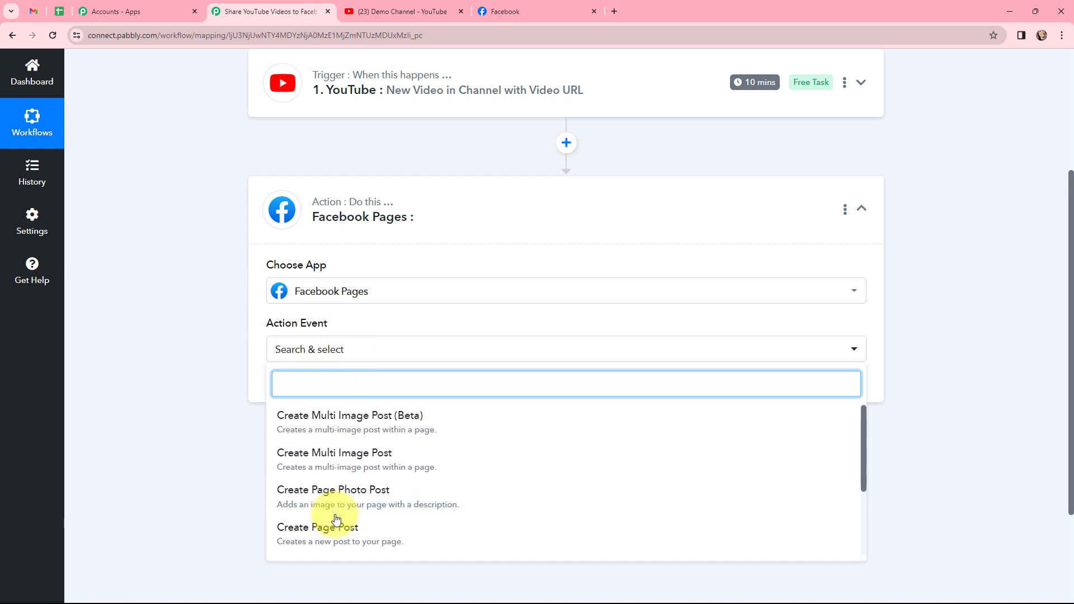
left_click(372, 534)
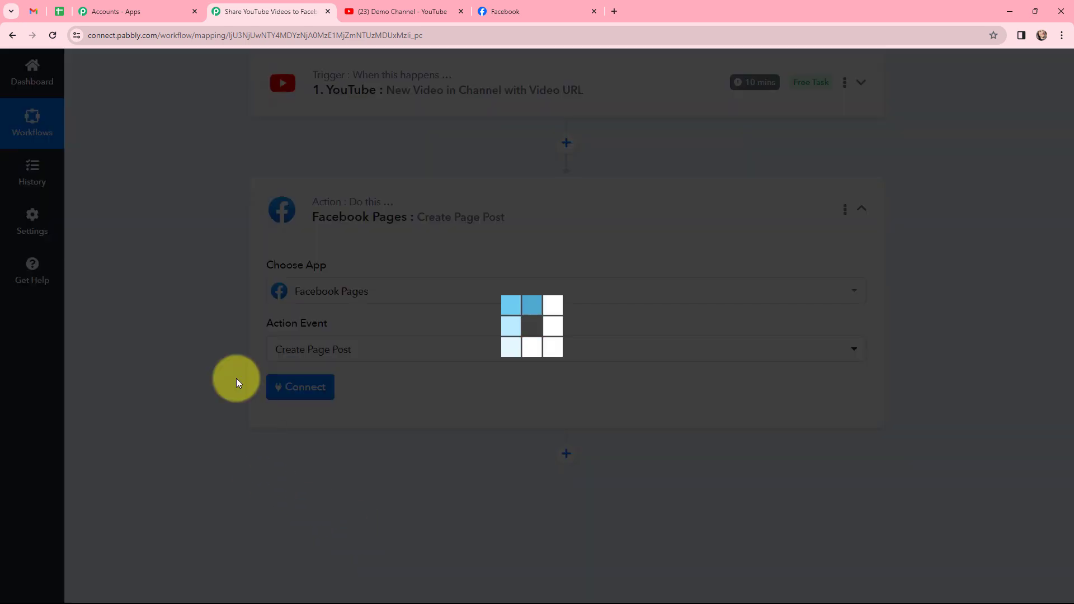
left_click(284, 227)
Connect the YouTube trigger through a new connection and grant Pabbly access to the Google account.
scroll(204, 225, "up", 4)
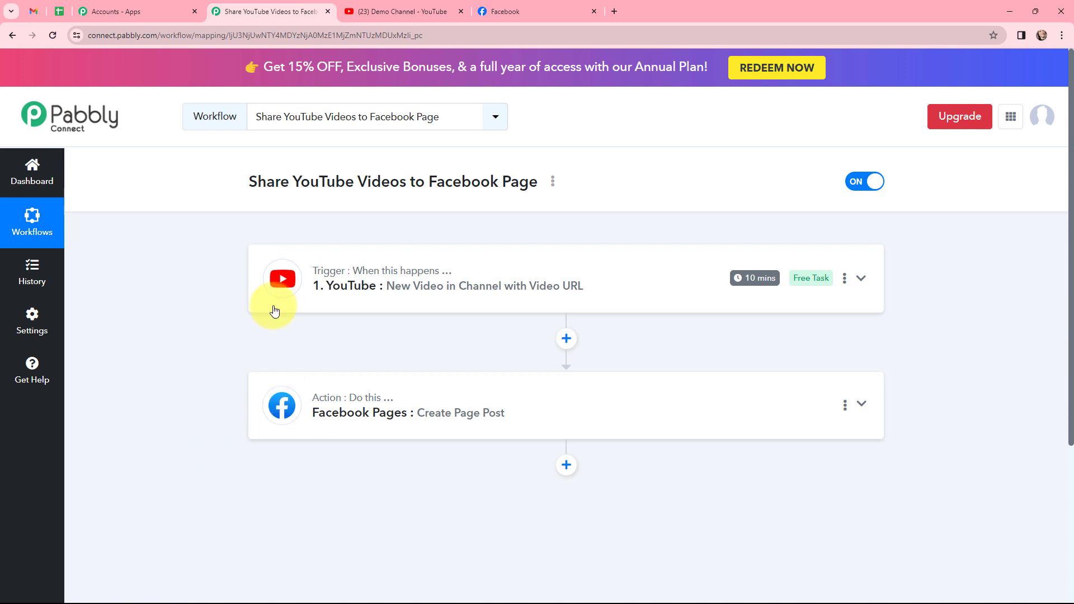
left_click(273, 284)
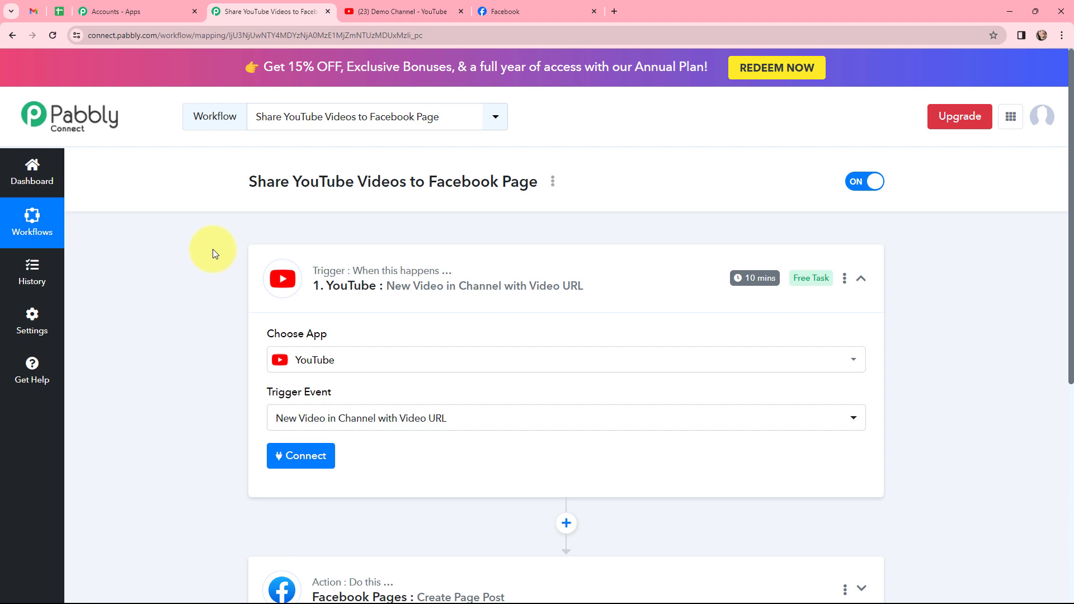
scroll(212, 250, "down", 2)
left_click(296, 342)
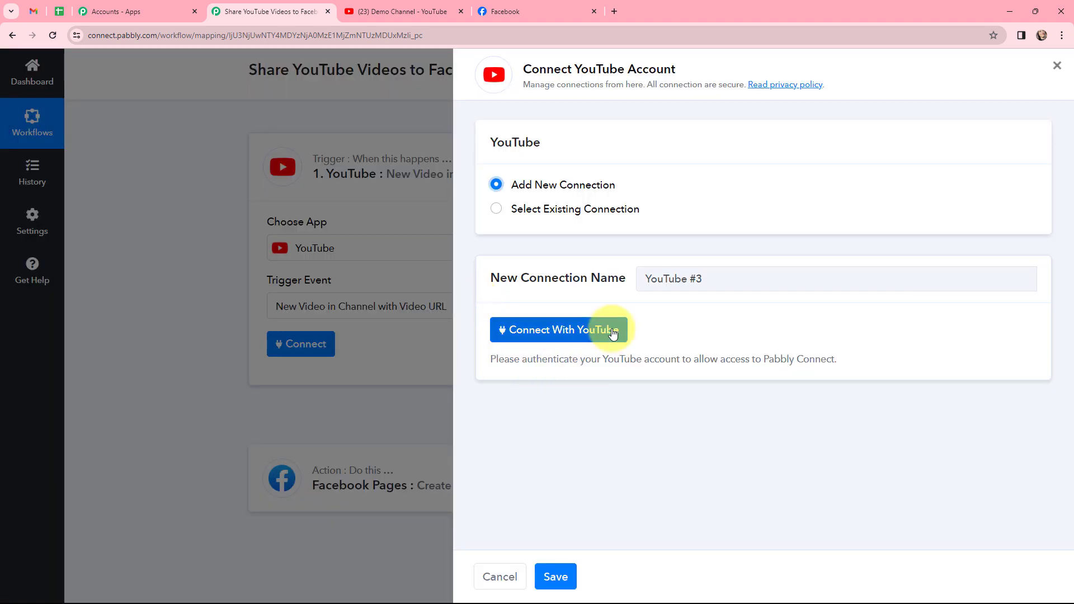
left_click(542, 328)
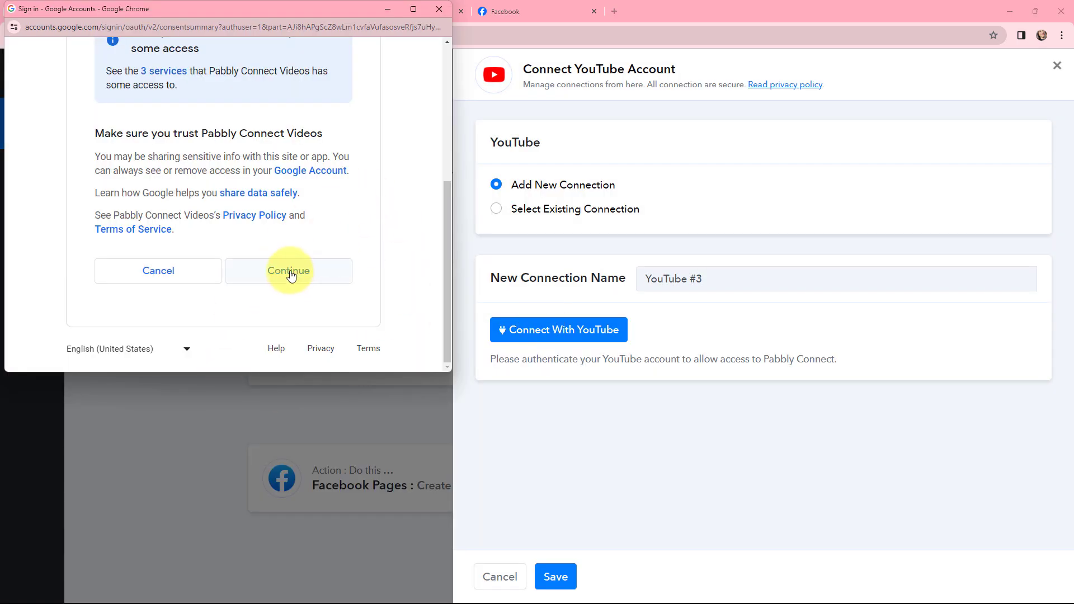
left_click(289, 271)
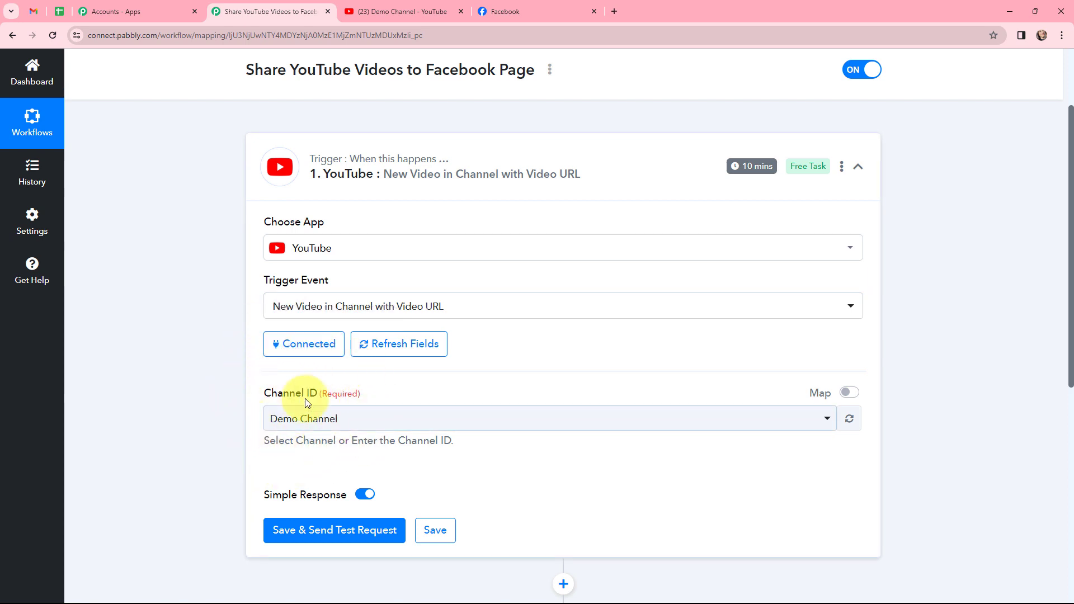
Enable mapping for the trigger's Channel ID and select the channel ID in the Demo Channel's YouTube URL.
left_click(401, 12)
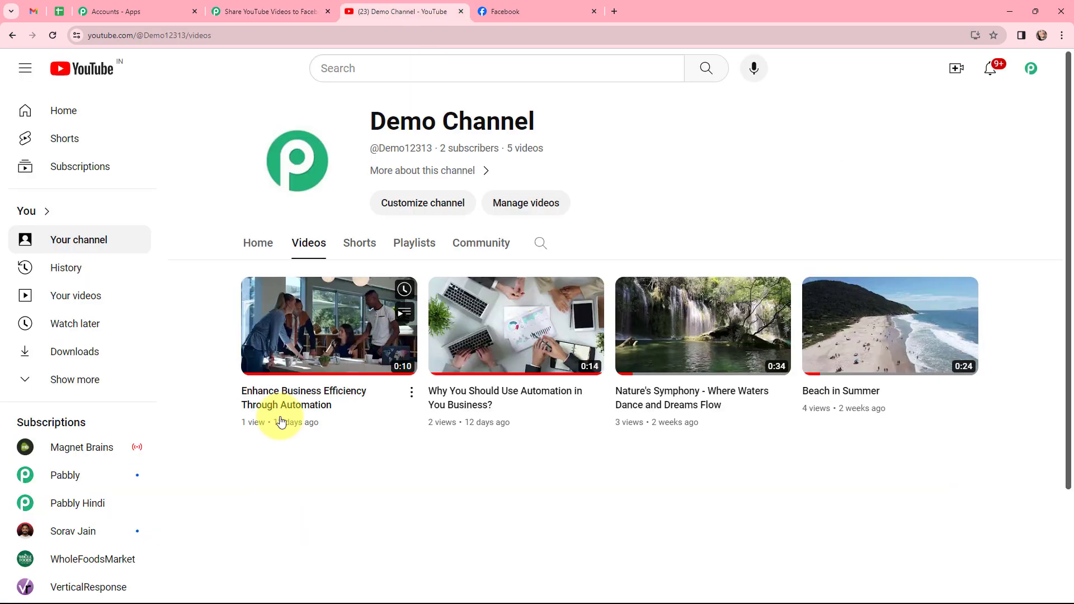
left_click(249, 11)
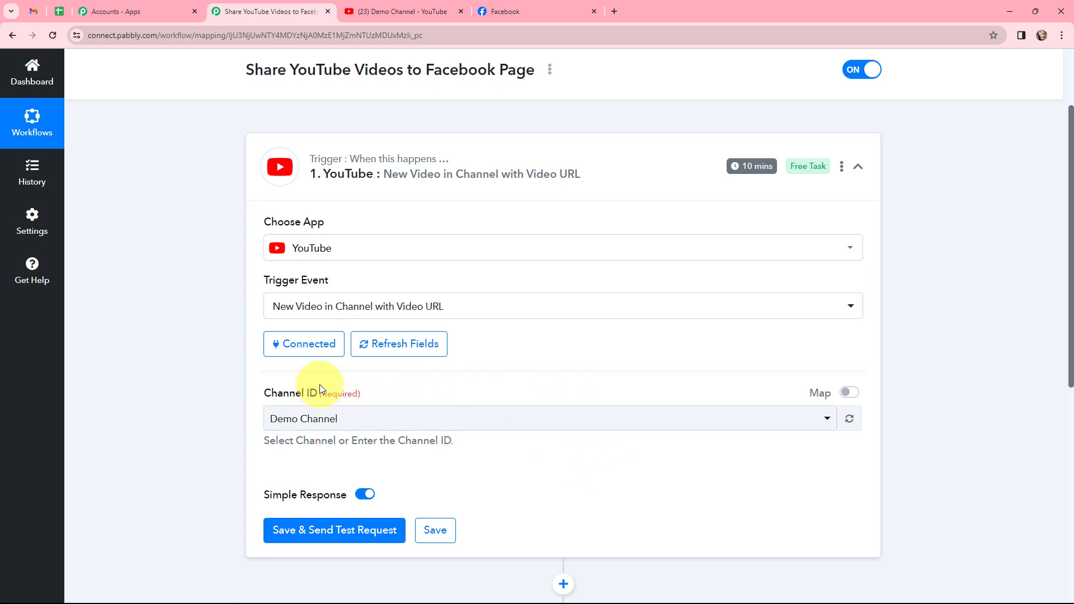
left_click(849, 392)
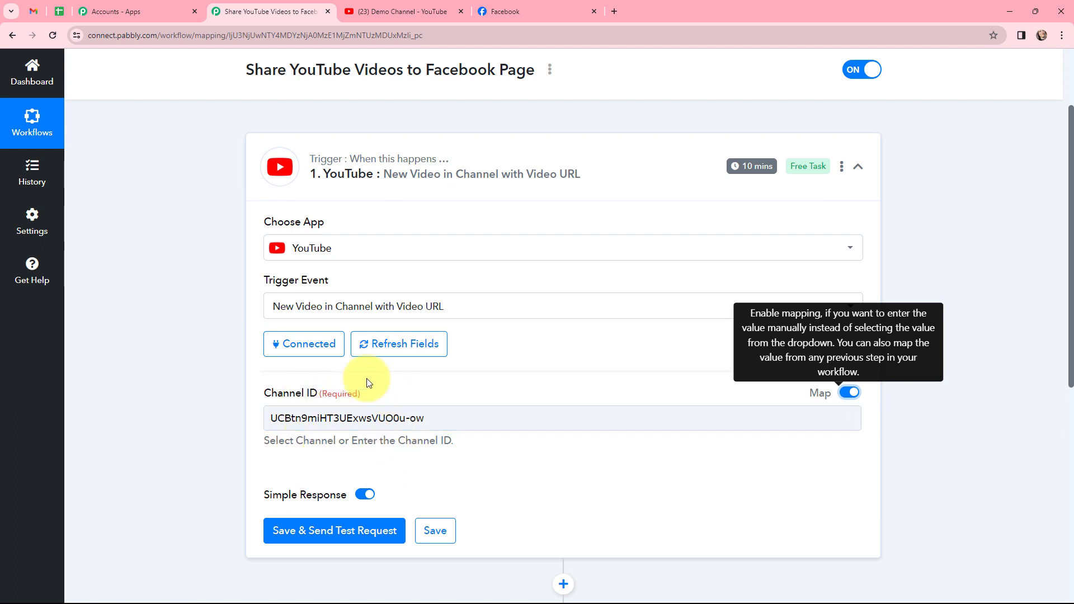
left_click(386, 11)
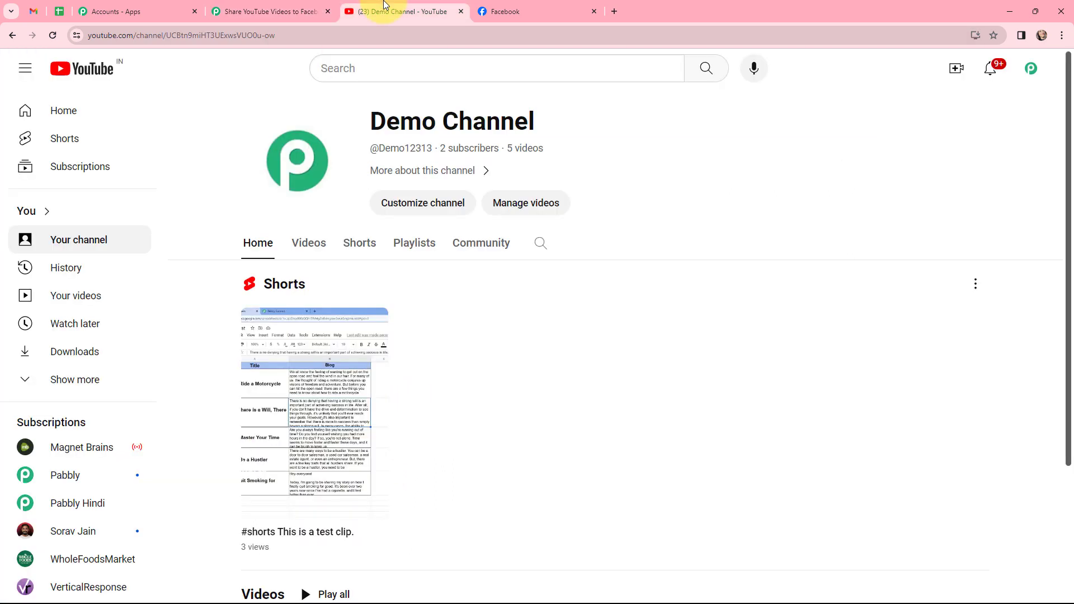
left_click(302, 35)
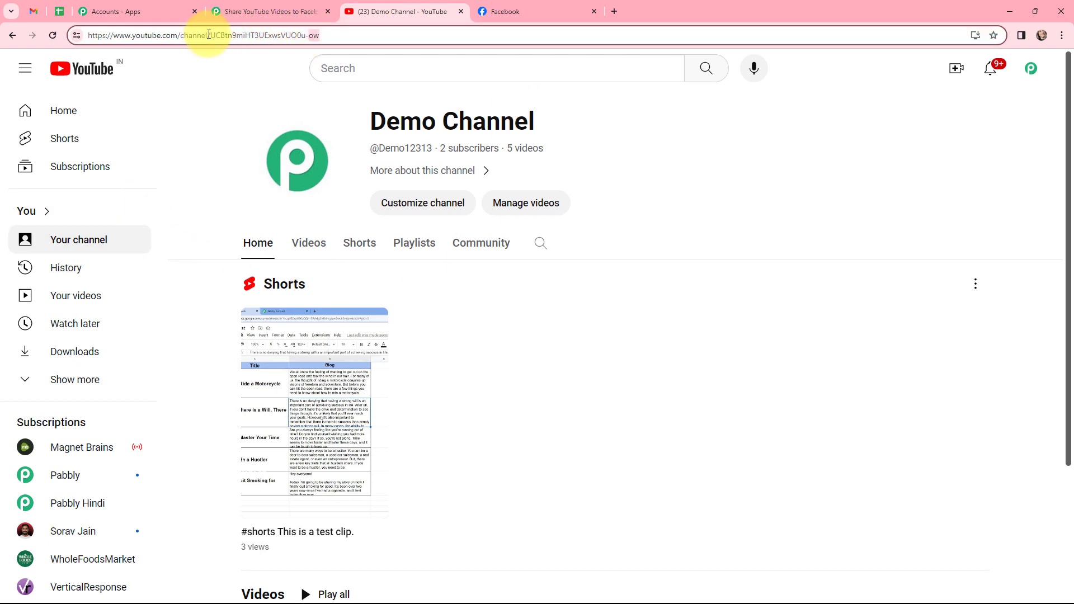
left_click_drag(210, 35, 319, 37)
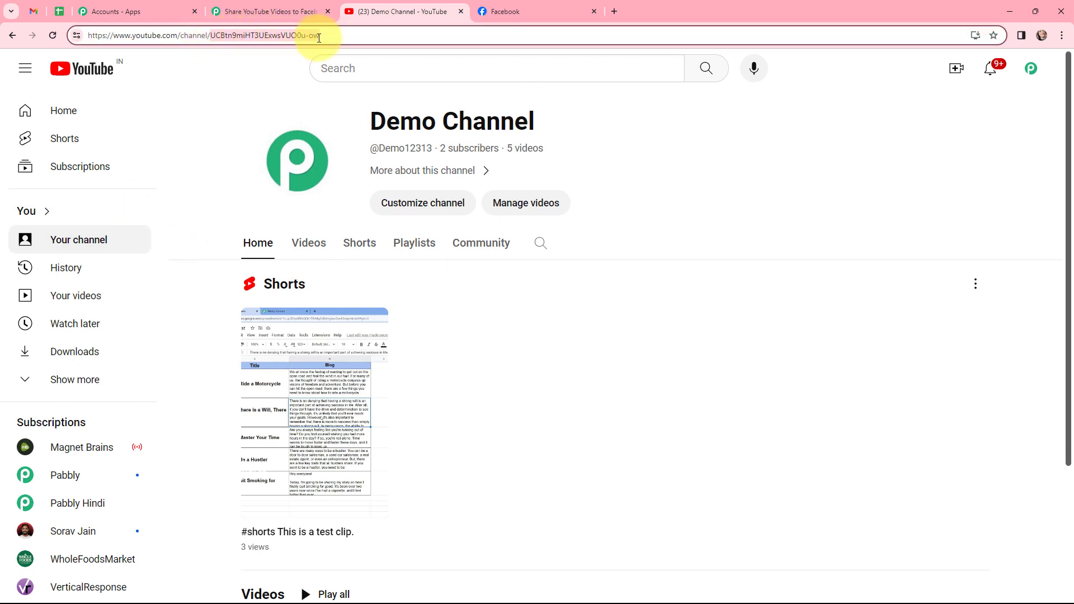
Replace the trigger's Channel ID with the ID copied from the Demo Channel's YouTube URL.
left_click(283, 12)
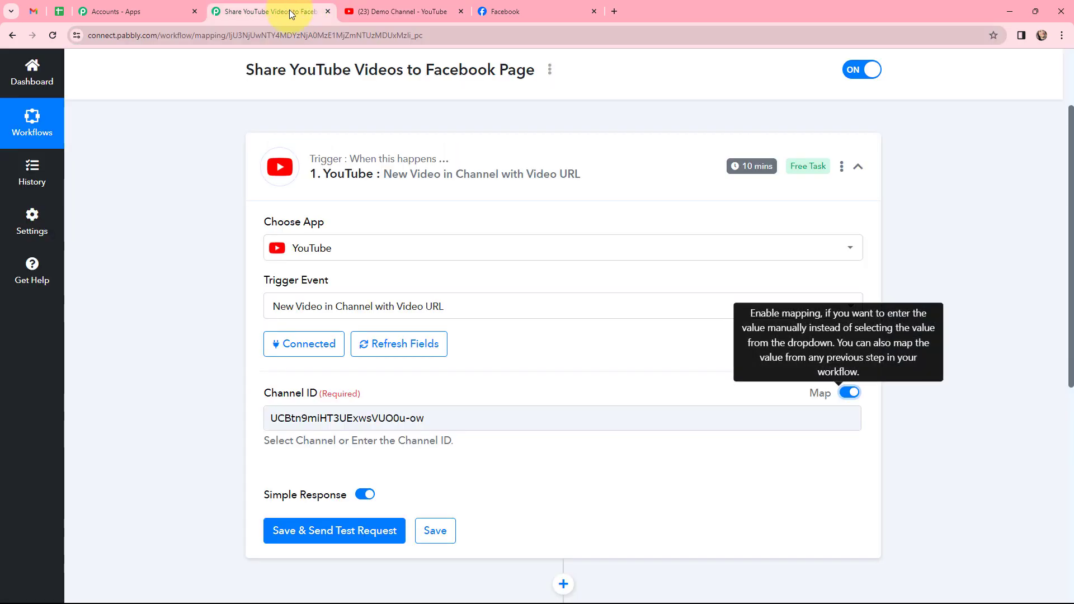
left_click(469, 415)
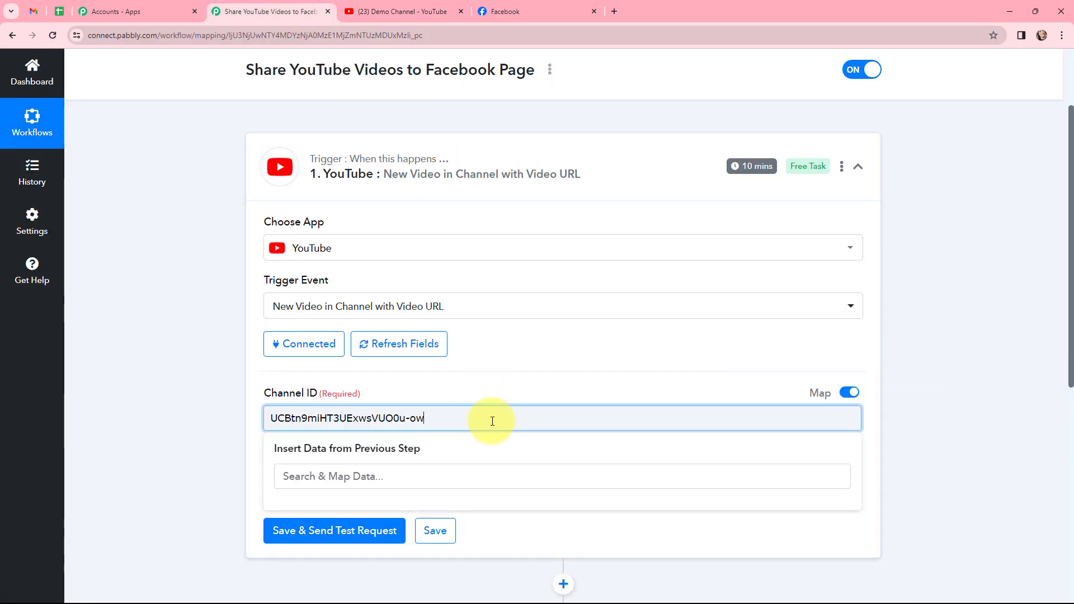
left_click(347, 13)
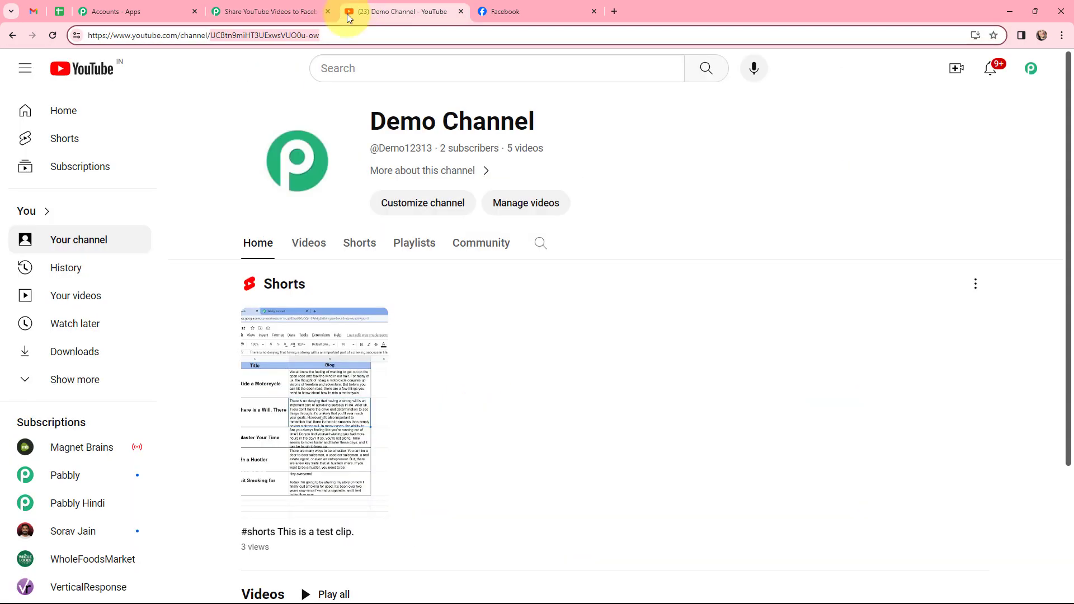
left_click(264, 7)
left_click_drag(459, 426, 177, 415)
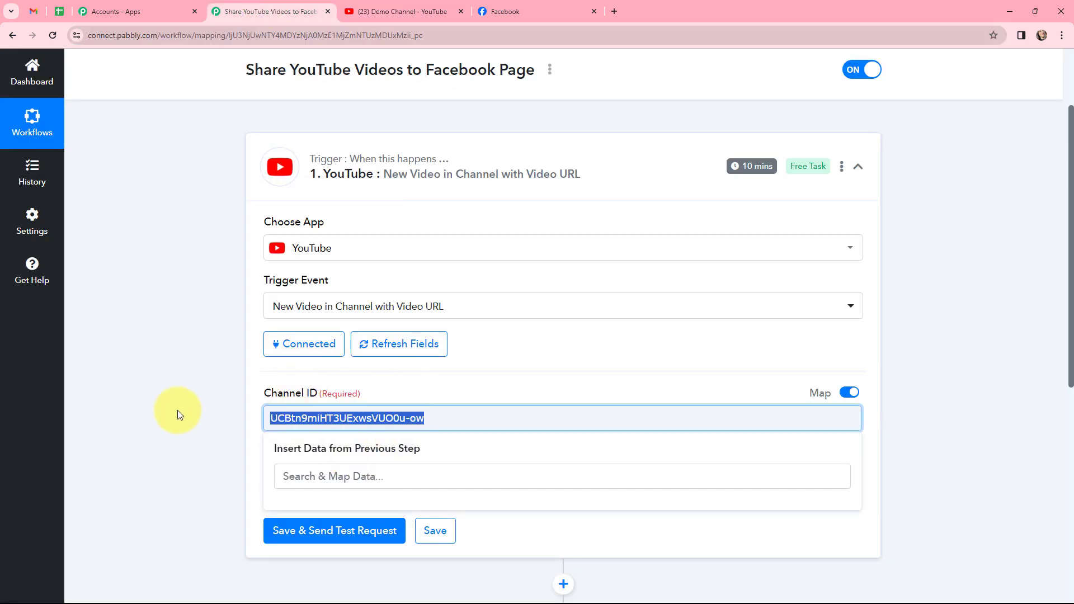
key("ctrl+x")
key("ctrl+v")
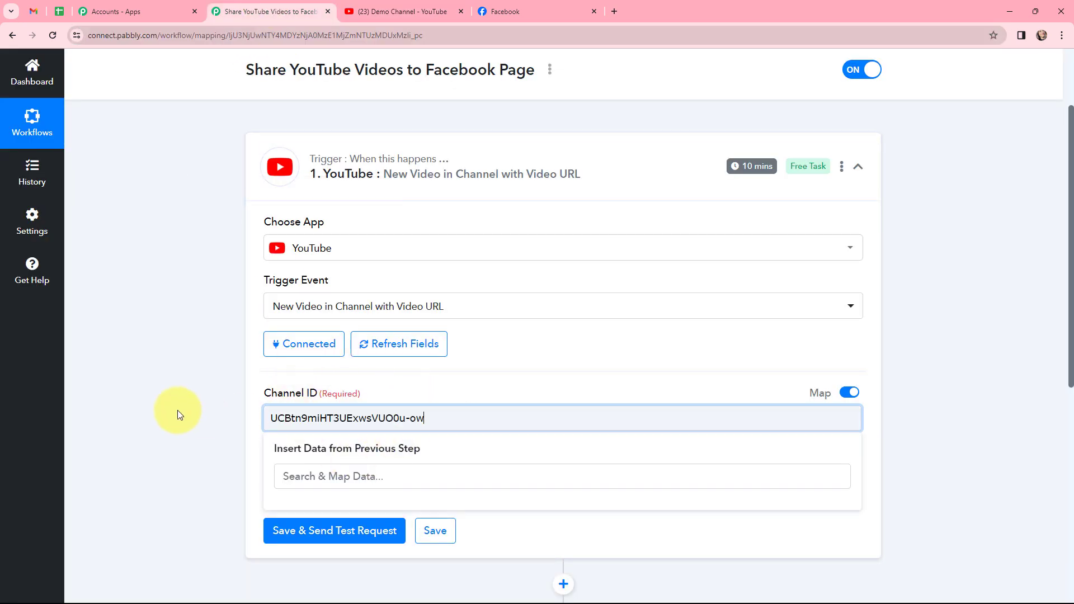
left_click(177, 411)
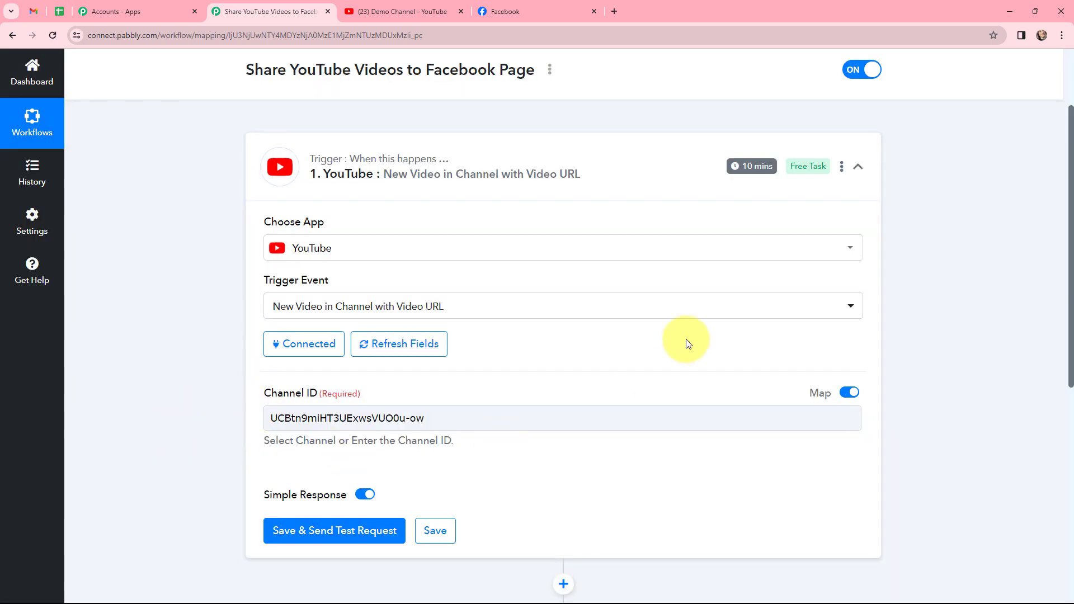
mouse_move(756, 174)
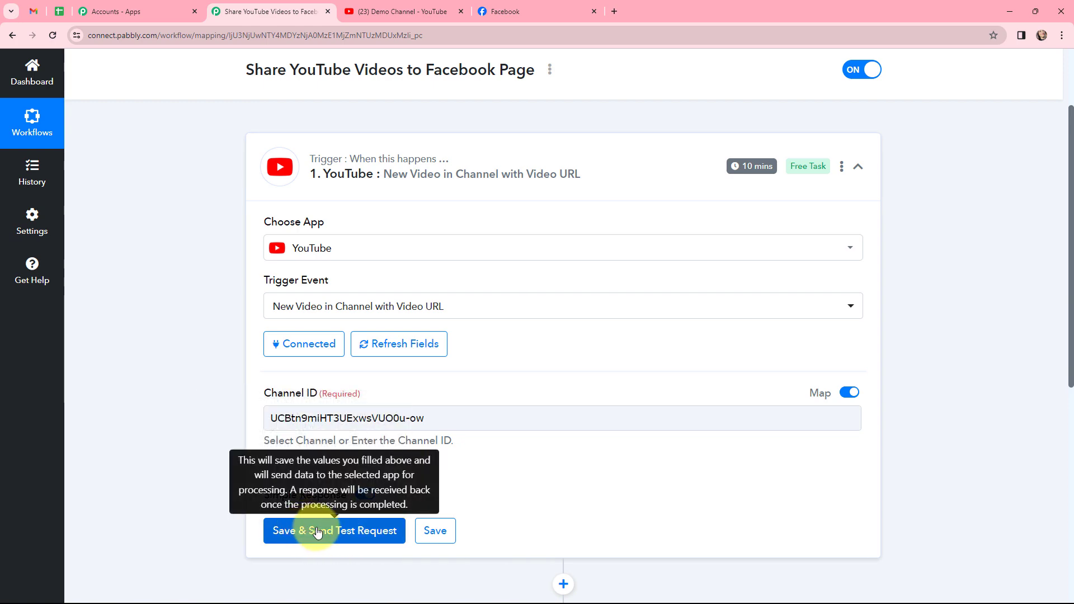
key("ctrl+Tab")
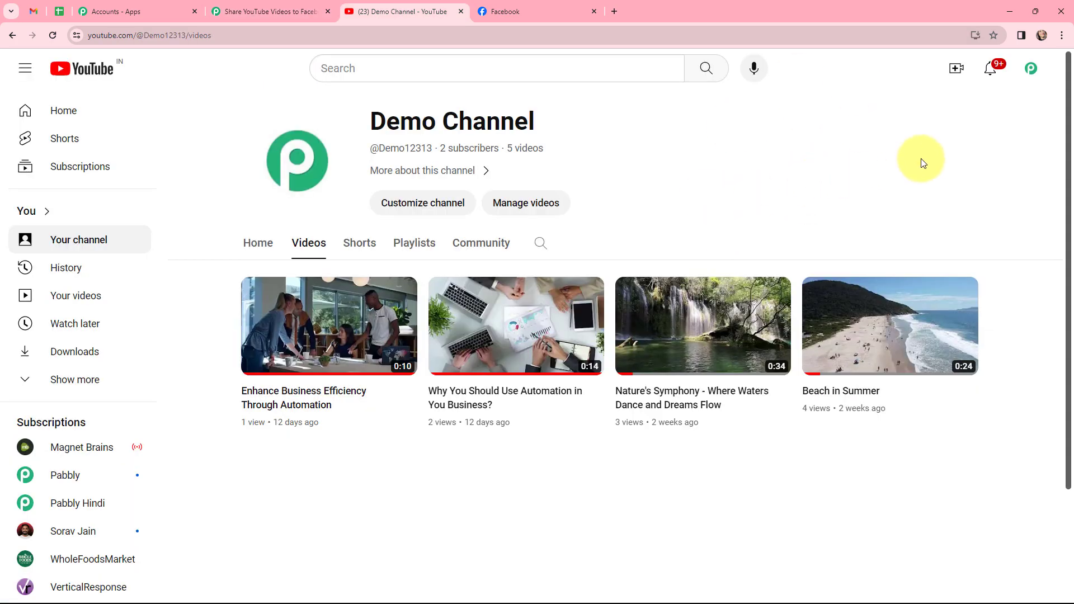
left_click(956, 68)
left_click(954, 100)
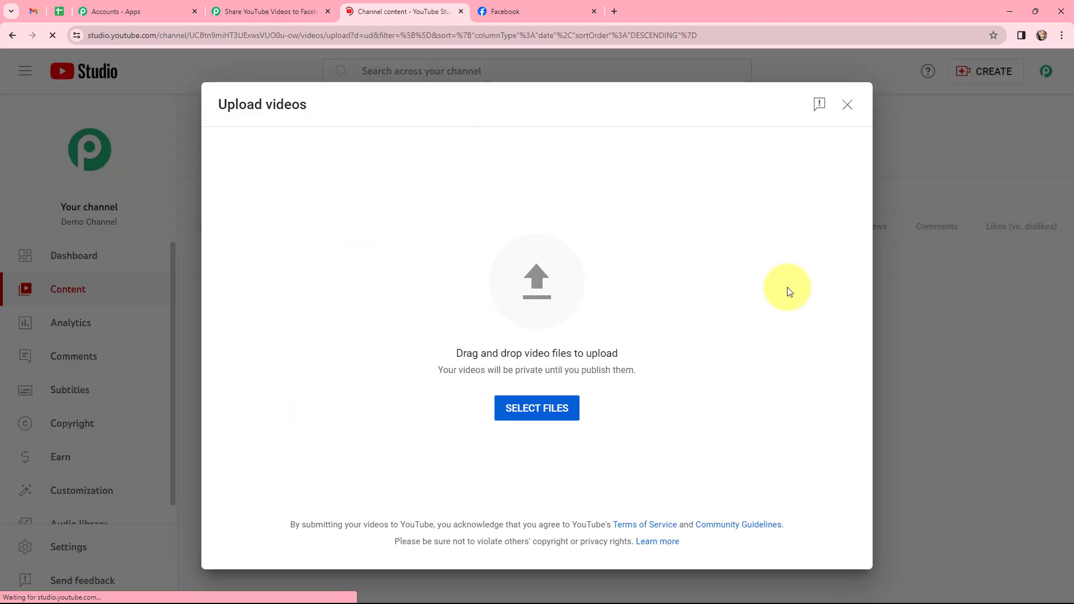
left_click(566, 408)
left_click(180, 108)
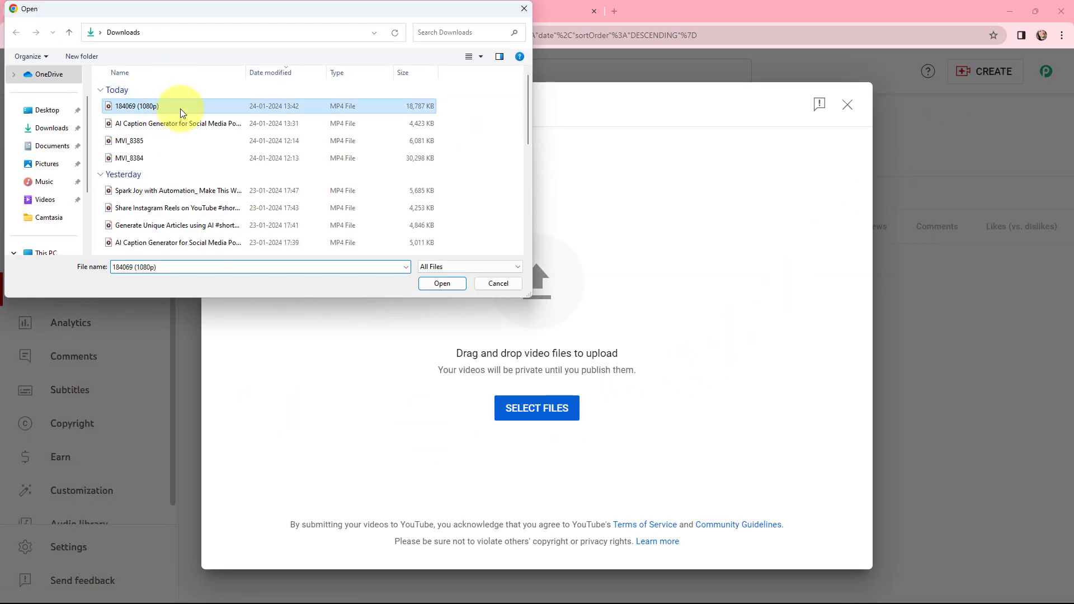
left_click(440, 284)
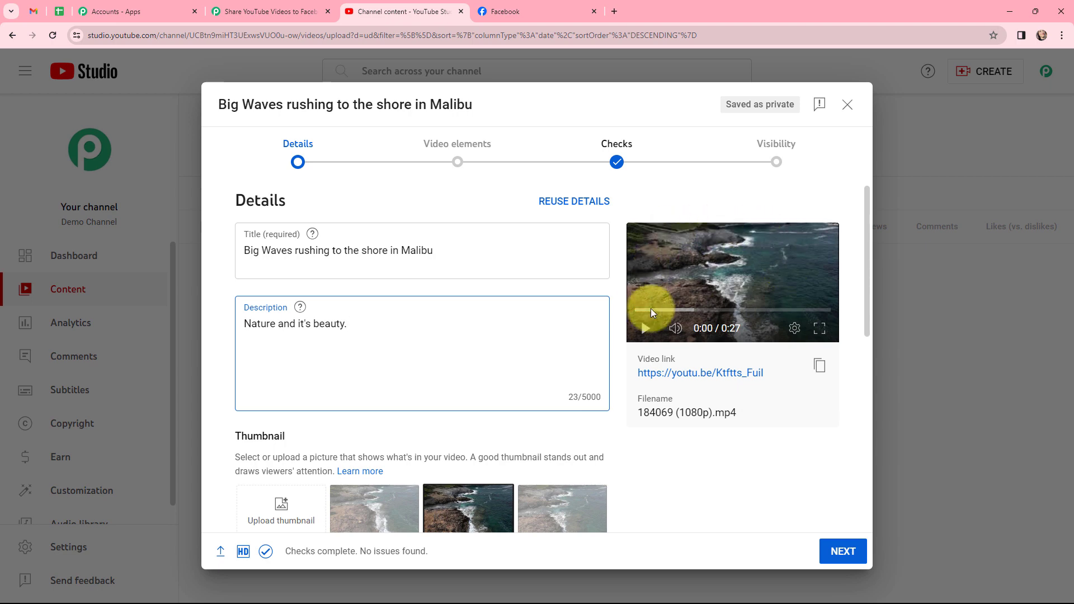
Publish the "Big Waves rushing to the shore in Malibu" video with Public visibility, without adding any video elements.
scroll(579, 288, "down", 1)
left_click(520, 384)
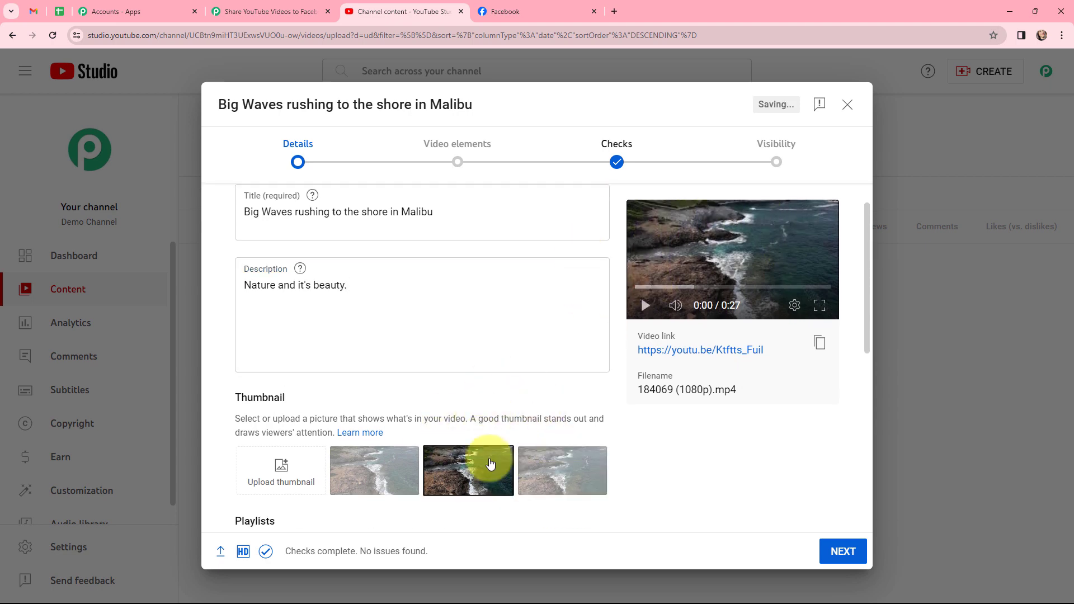
scroll(489, 319, "down", 7)
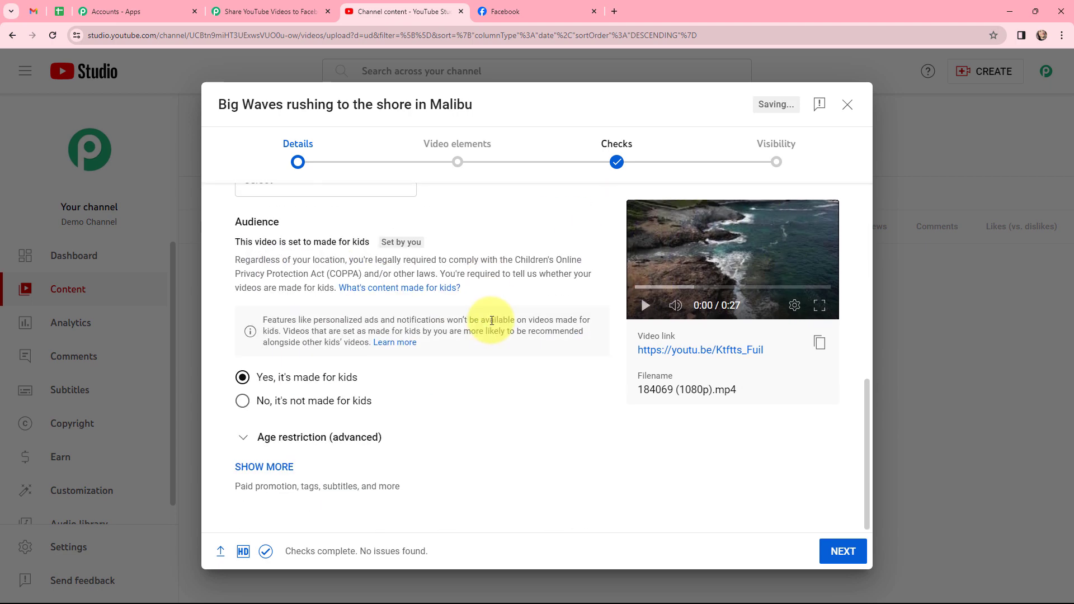
left_click(824, 551)
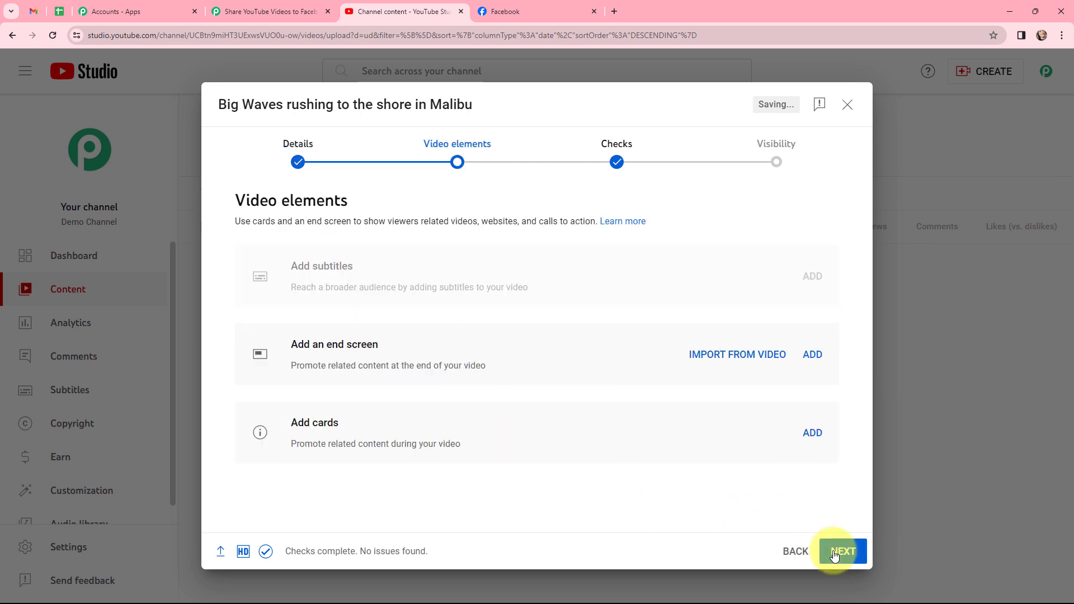
left_click(843, 552)
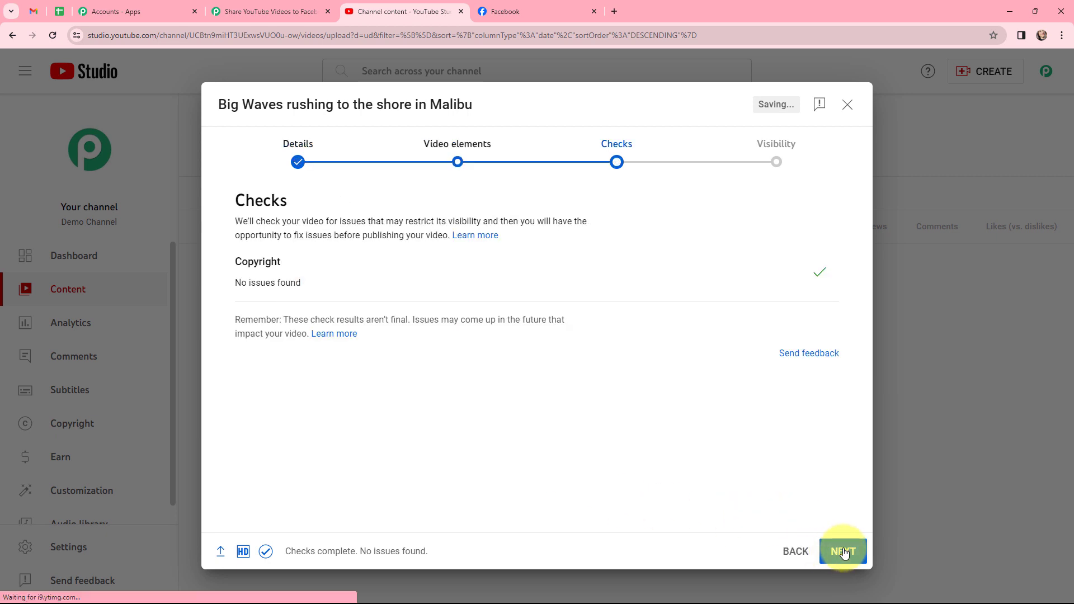
left_click(843, 552)
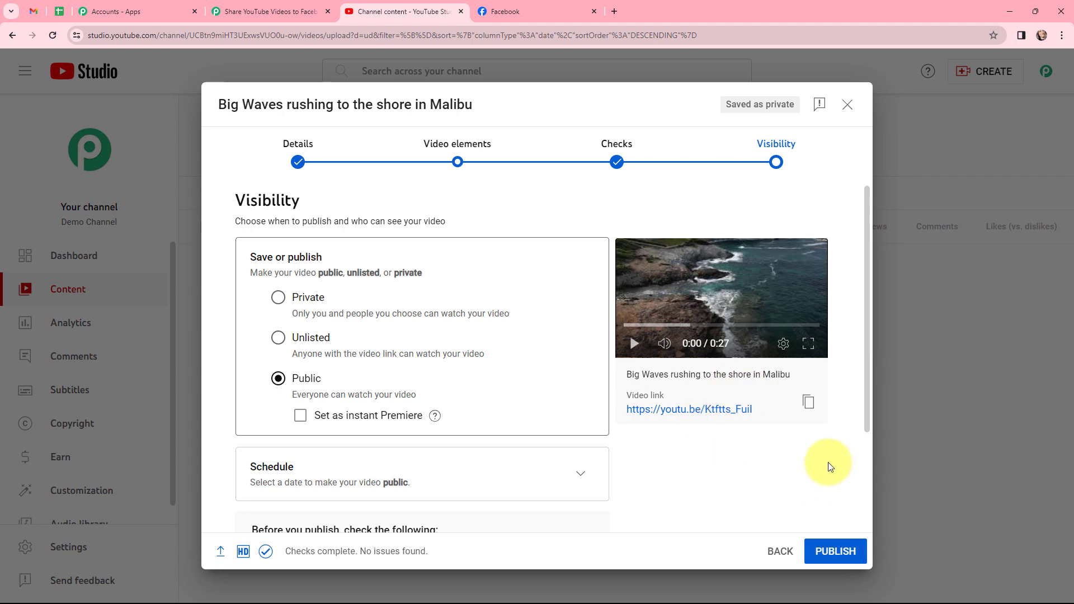
left_click(834, 551)
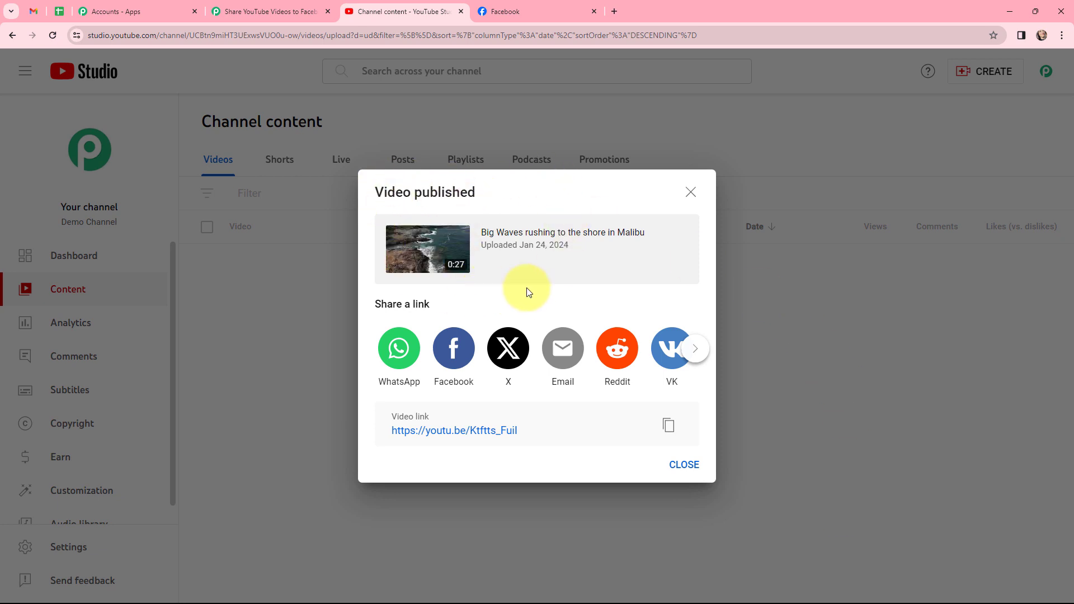
Return to the Pabbly Connect workflow, save the YouTube trigger and send a test request.
left_click(263, 11)
mouse_move(748, 173)
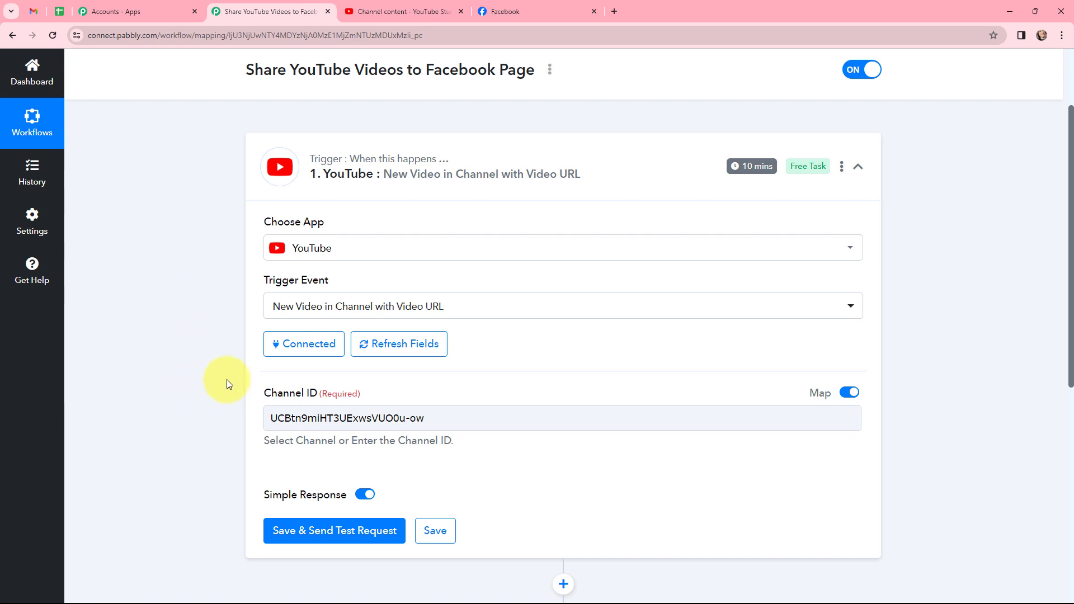
left_click(328, 532)
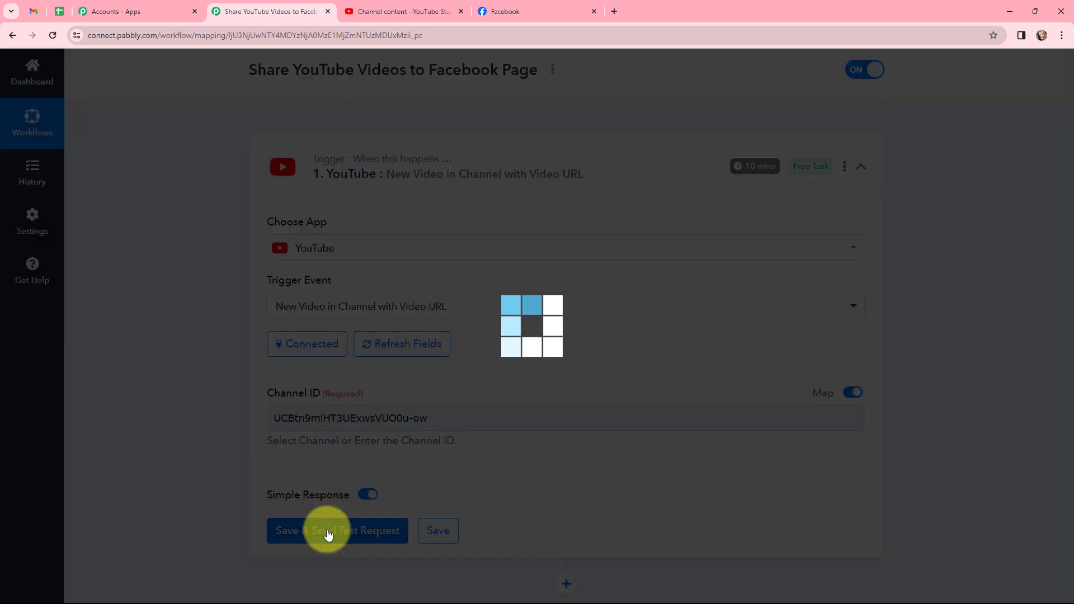
Copy the Res2 Video Url value from the trigger's response and open that address in a new browser tab.
scroll(565, 250, "down", 2)
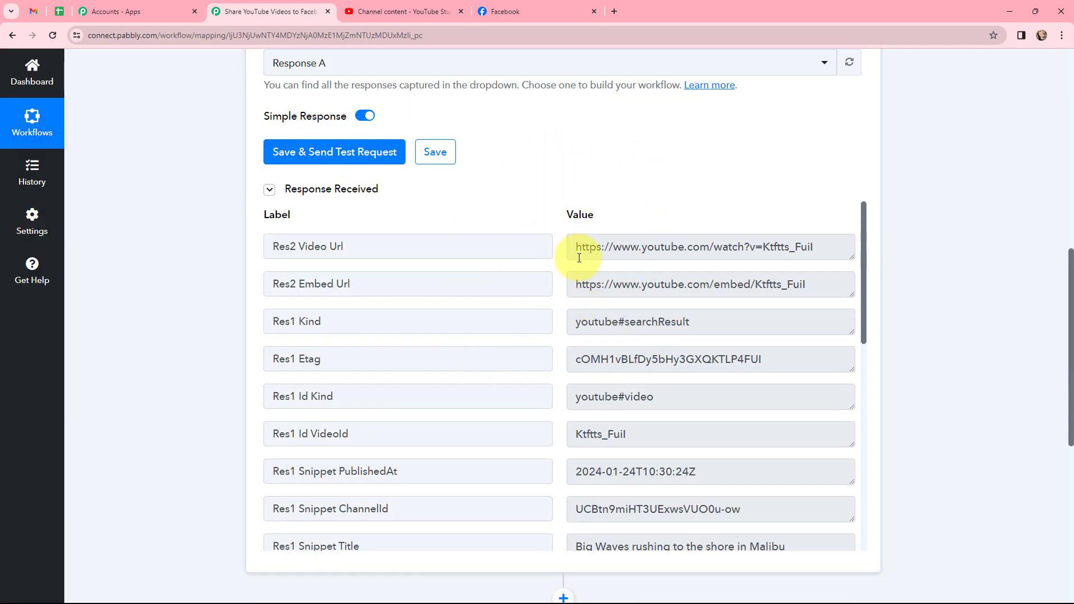
left_click_drag(576, 247, 859, 247)
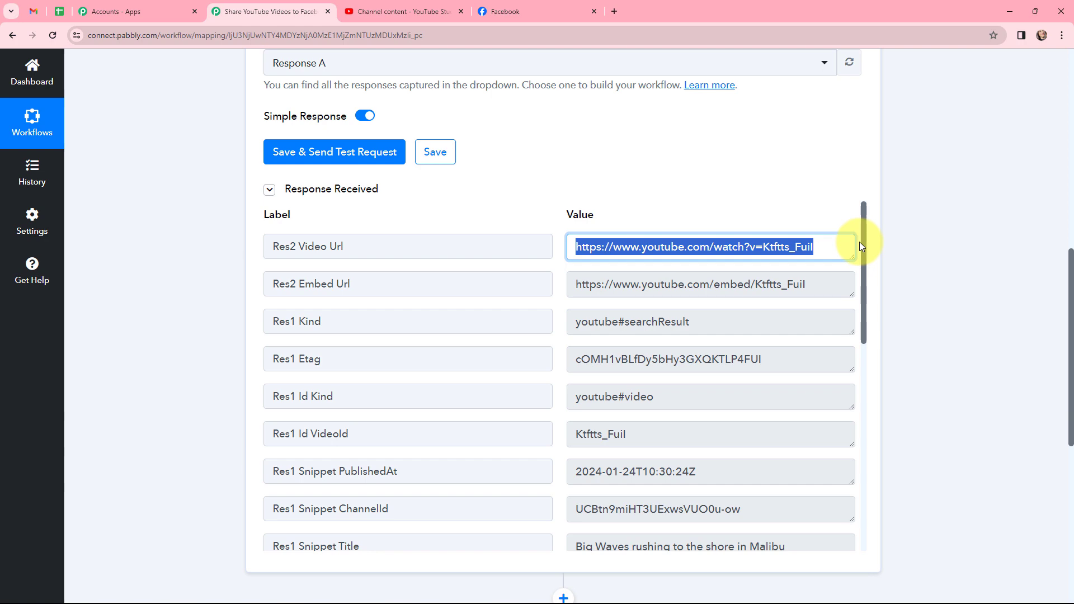
key("ctrl+c")
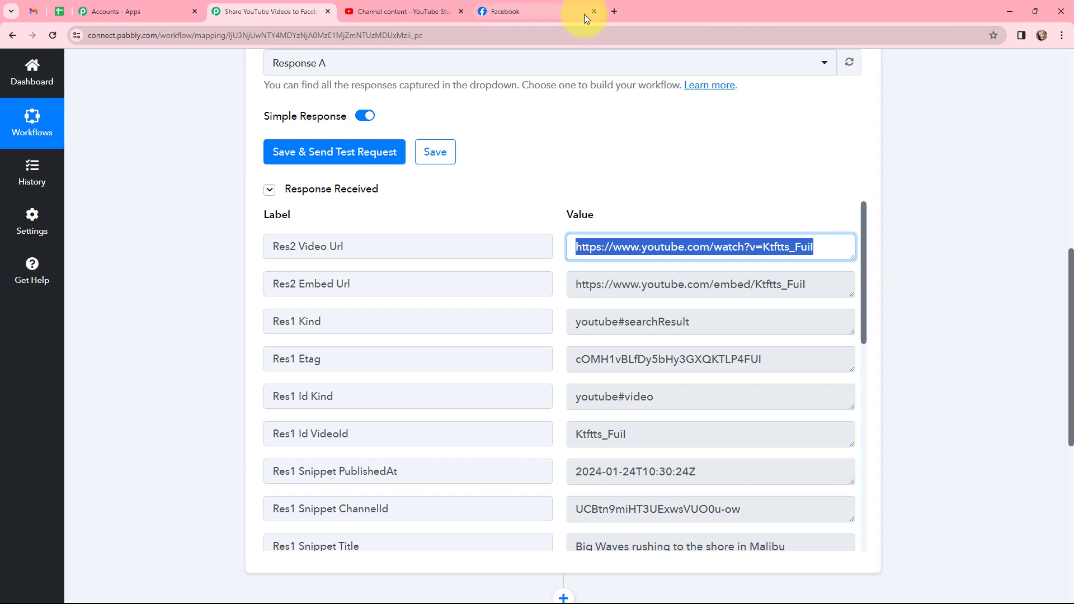
left_click(613, 12)
key("ctrl+v")
key("Return")
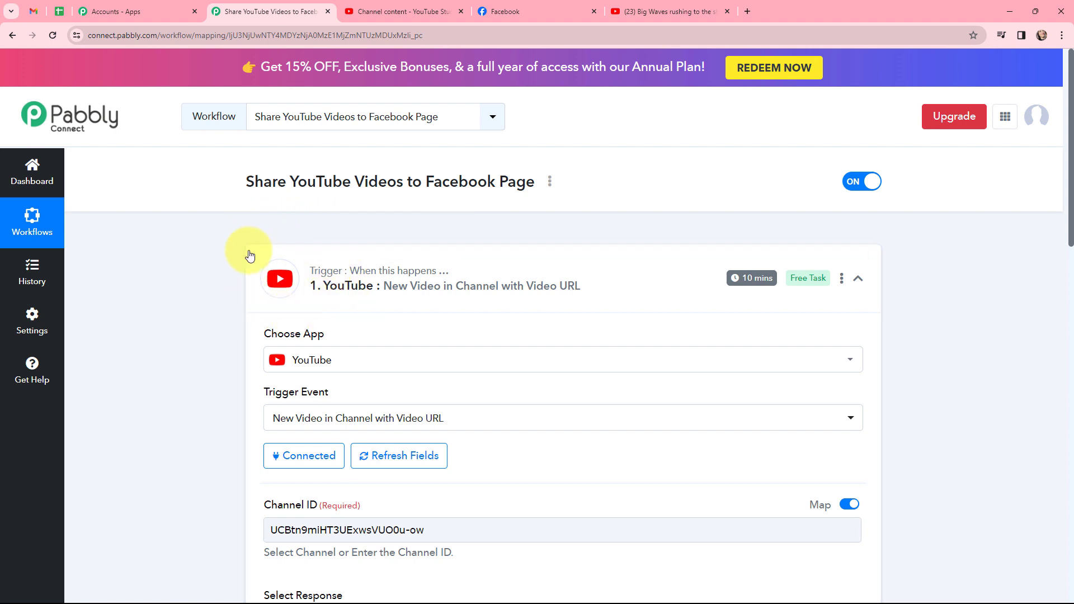
Collapse the YouTube trigger and connect the Facebook Pages action through a new connection.
mouse_move(746, 281)
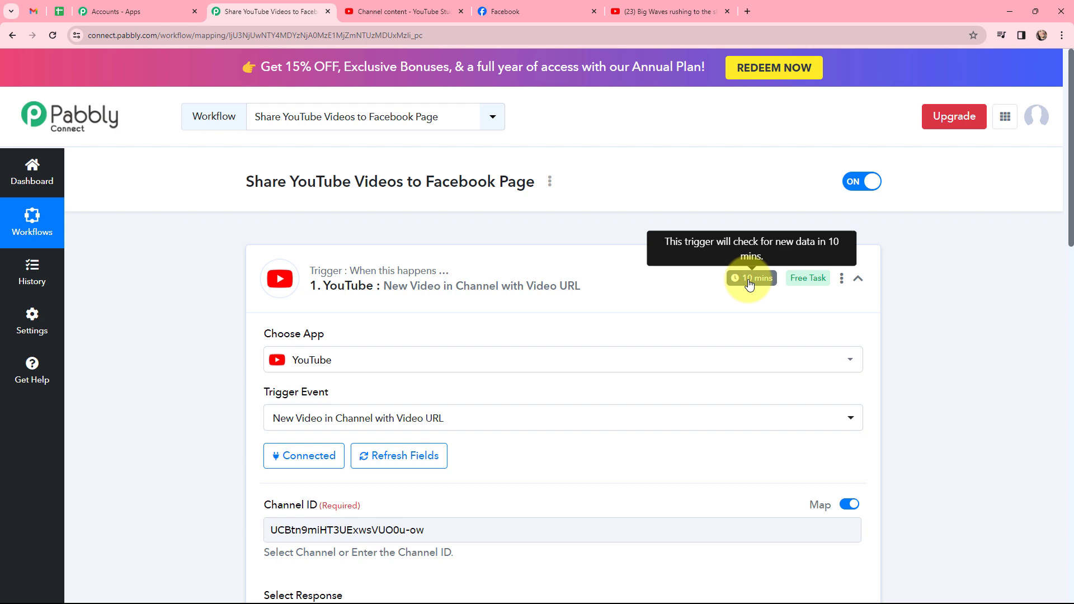
left_click(264, 257)
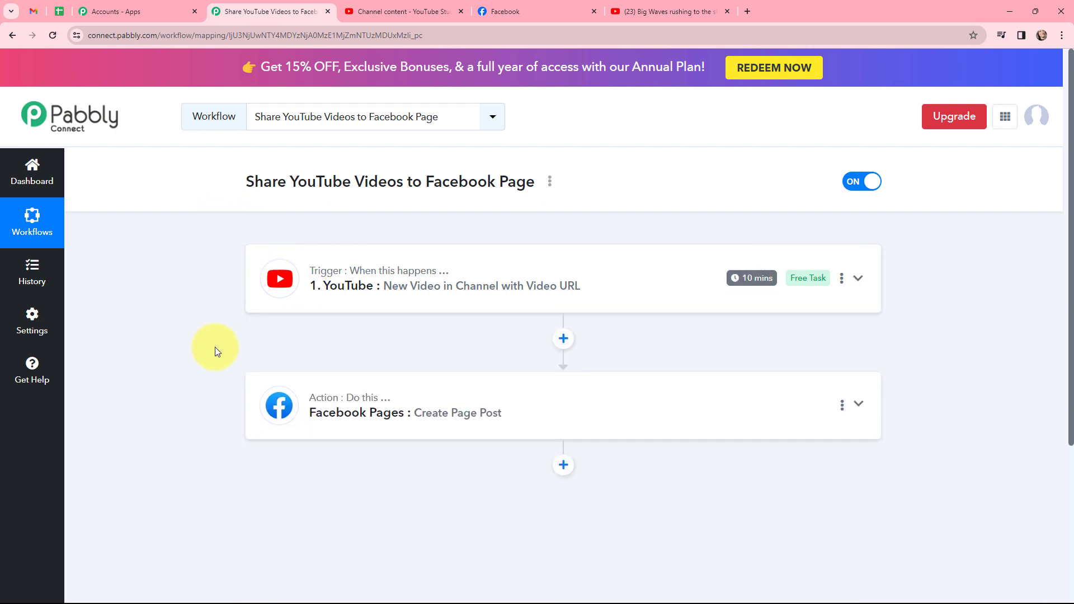
left_click(280, 401)
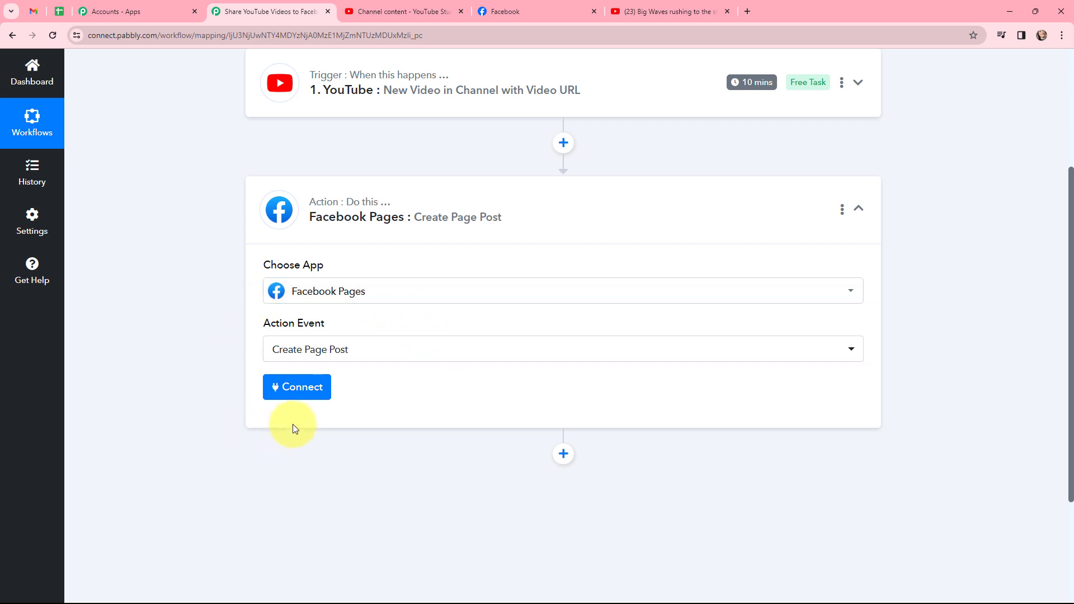
left_click(295, 392)
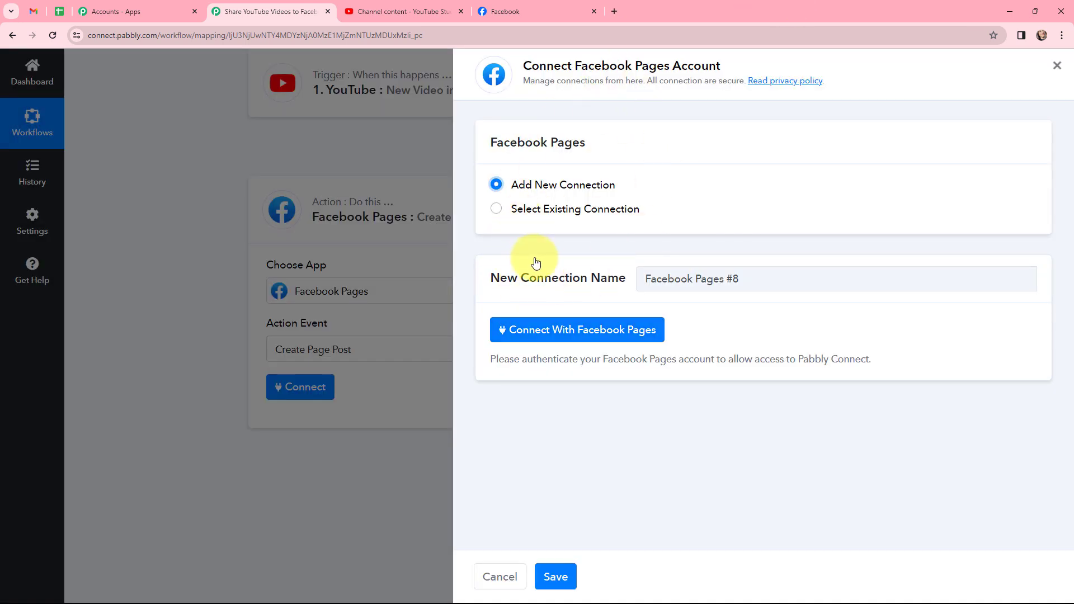
left_click(550, 332)
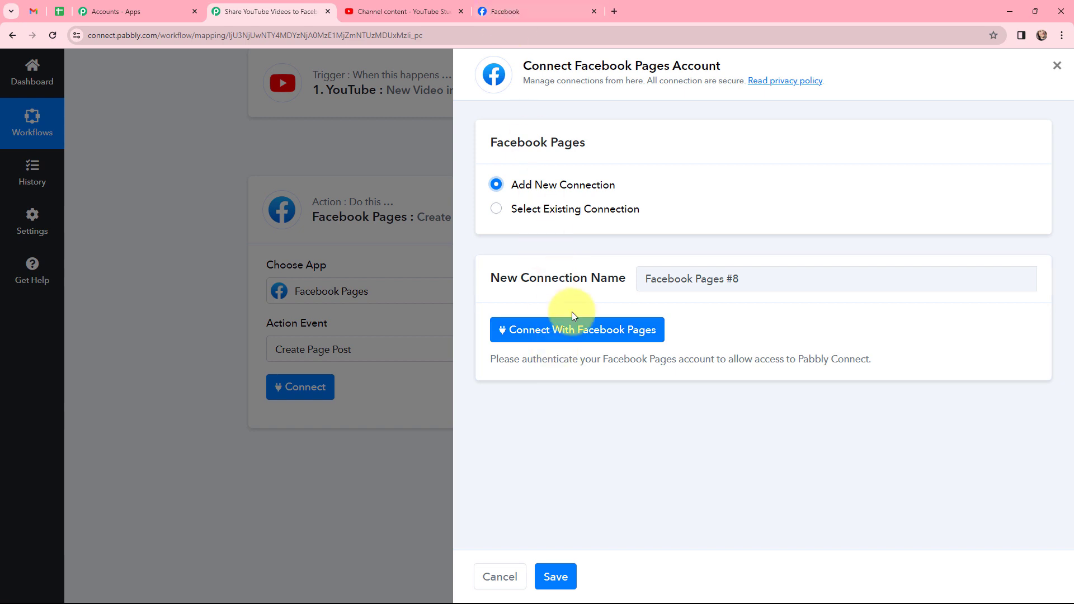
left_click(555, 332)
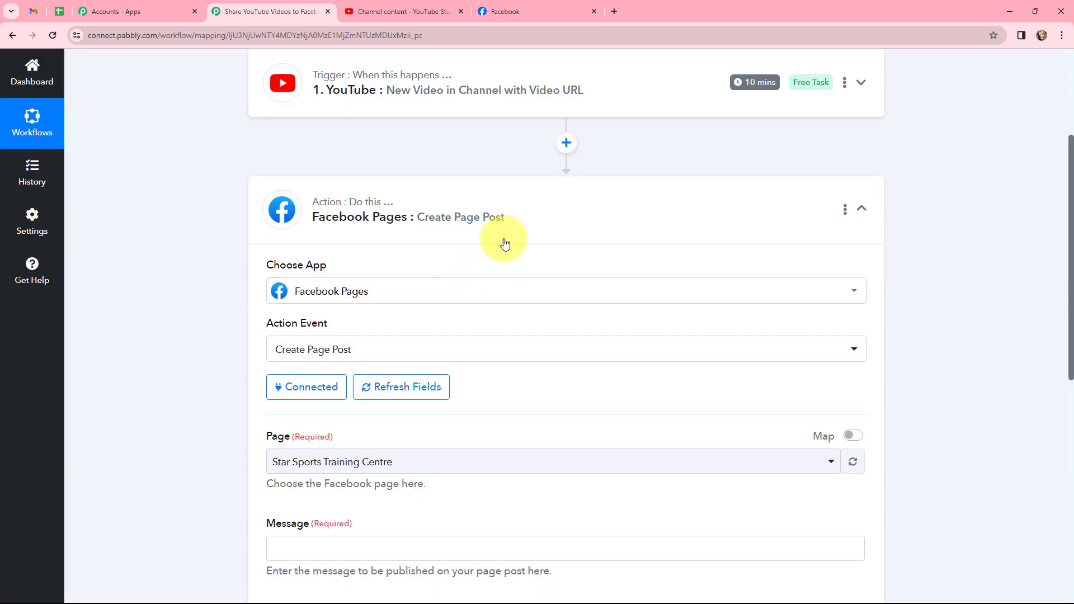
Examine the Facebook action's fields, then check the name and existing posts of the target page on Facebook.
scroll(504, 241, "down", 3)
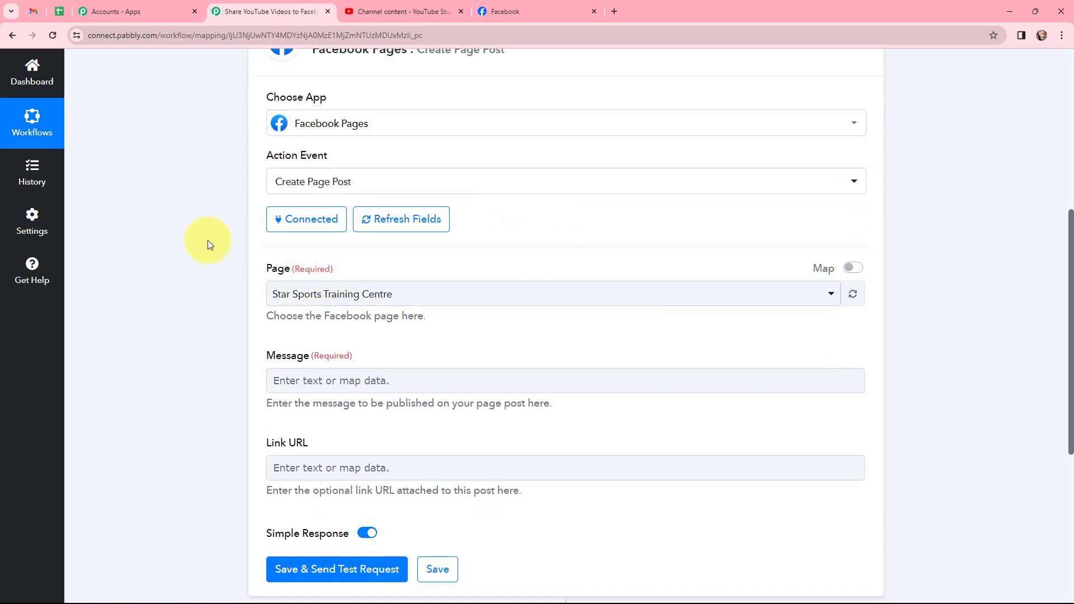
scroll(207, 239, "up", 1)
scroll(457, 137, "down", 1)
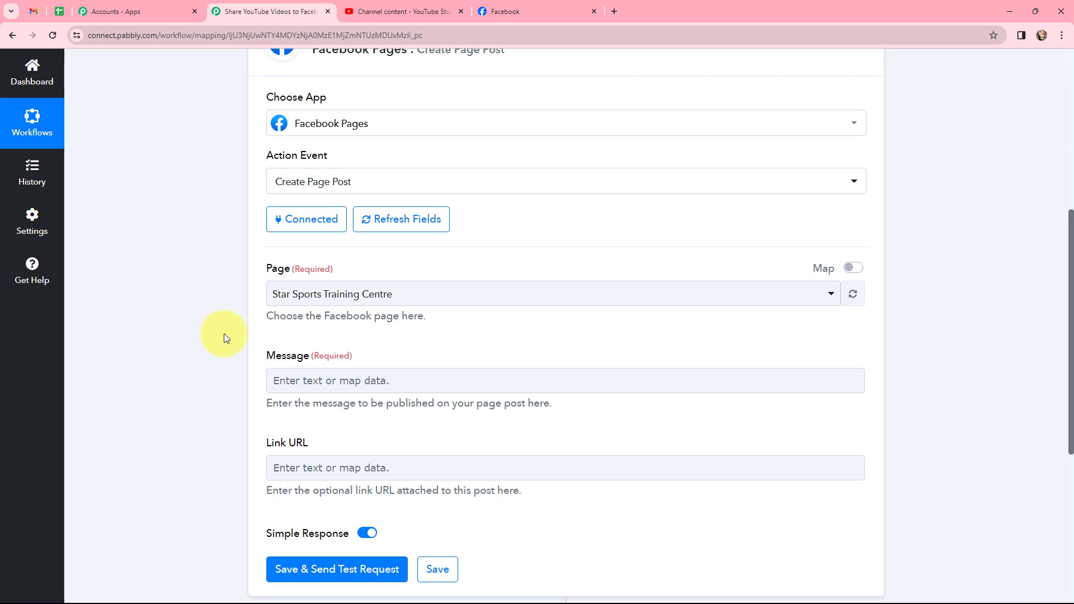
left_click(521, 11)
scroll(490, 284, "up", 3)
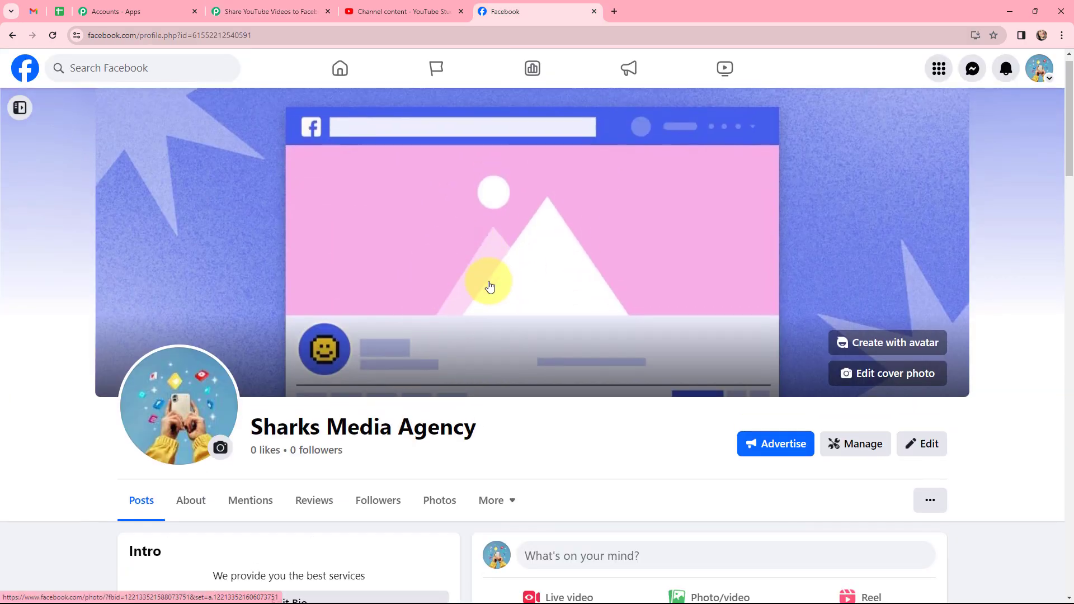
scroll(487, 288, "down", 10)
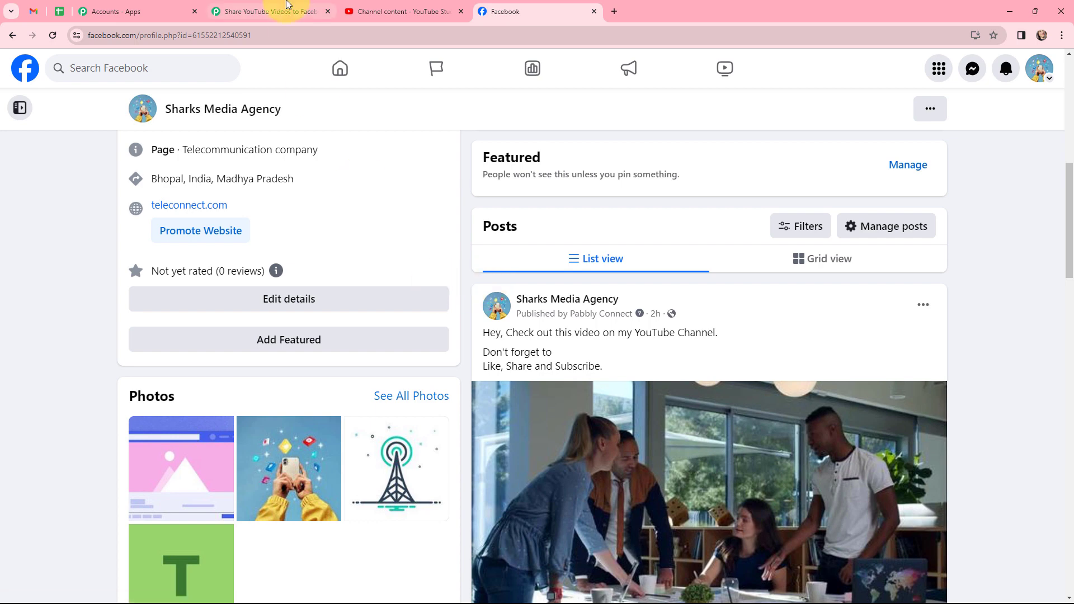
scroll(566, 352, "up", 6)
scroll(566, 350, "up", 3)
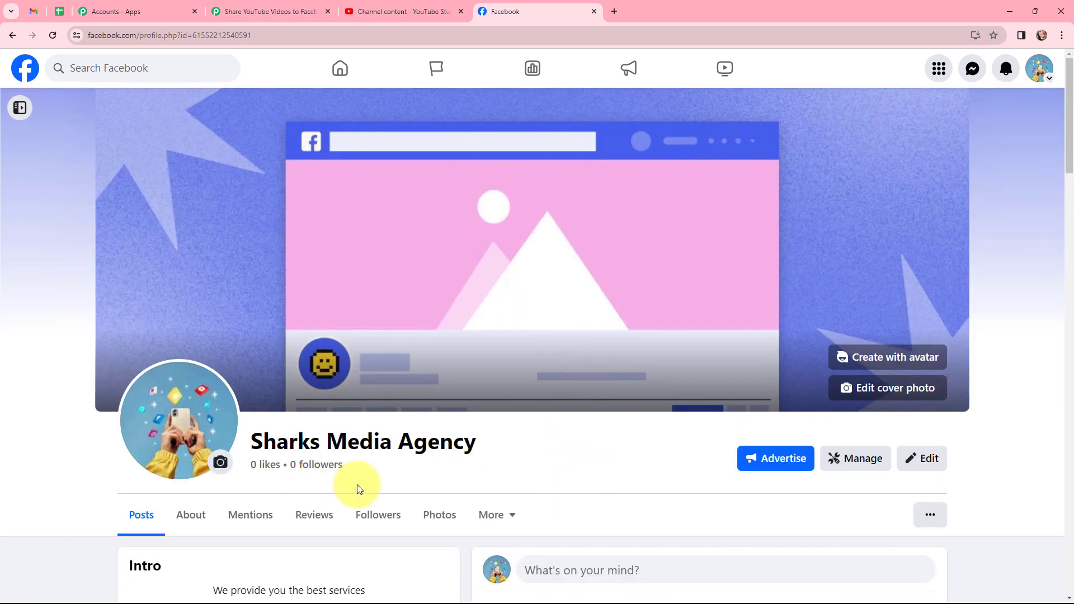
Return to the workflow and set the Facebook action's Page to Sharks Media Agency.
left_click(269, 12)
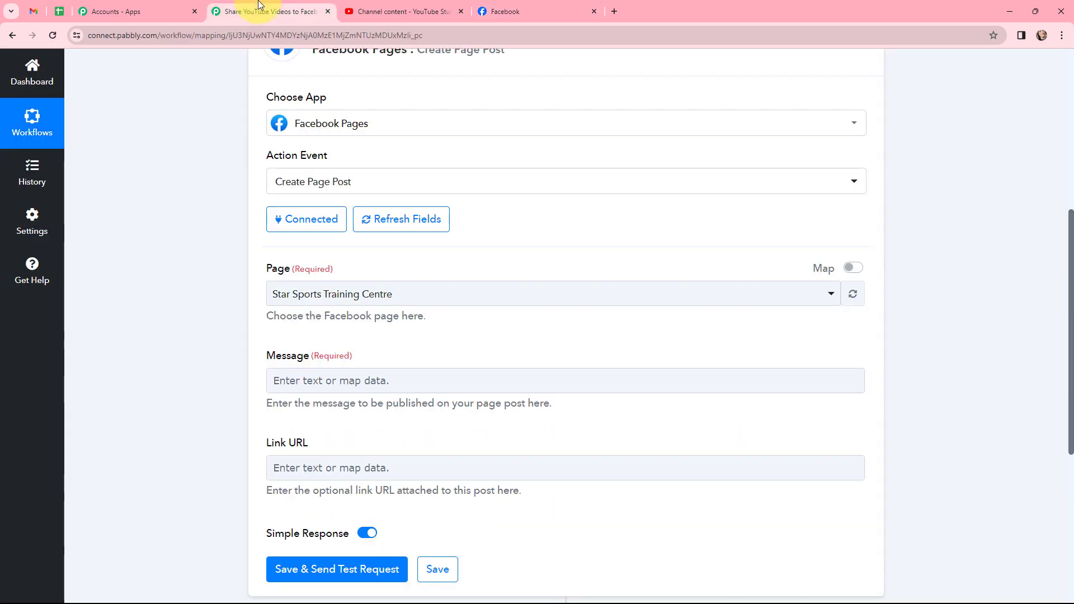
left_click(334, 297)
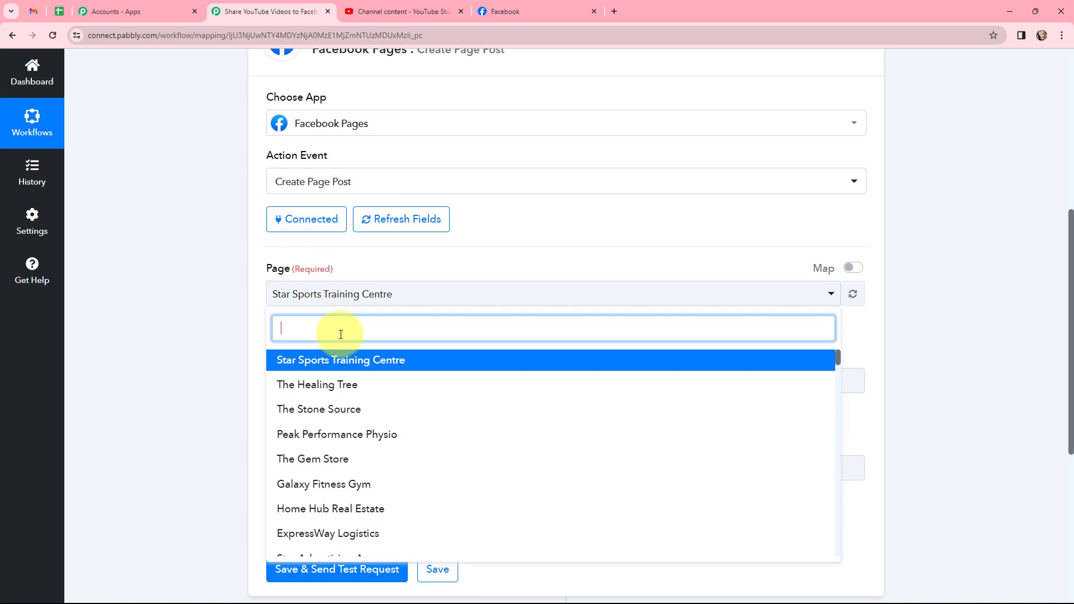
type("sha")
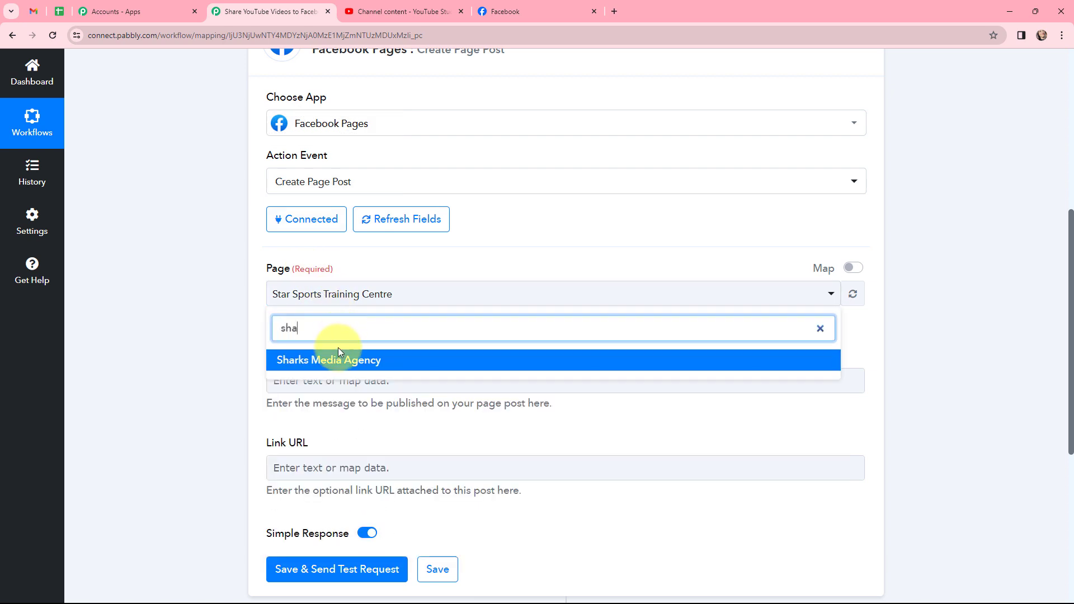
left_click(340, 358)
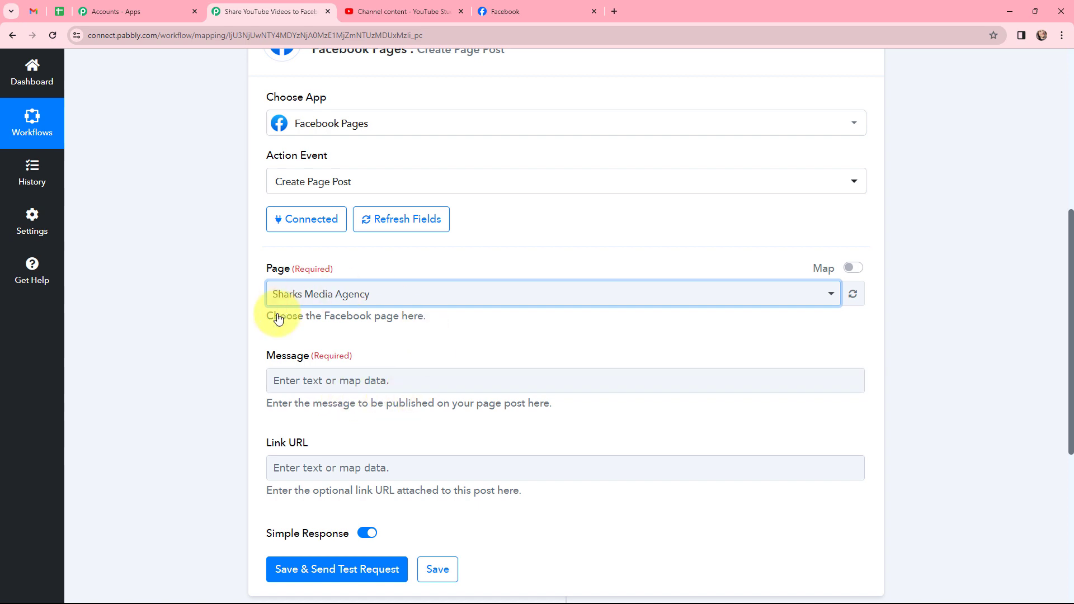
Write the Facebook post's message as "Hello,", "Check out my new video on YouTube." and "Like,Share and Subscribe." on separate lines.
left_click(349, 380)
type("H")
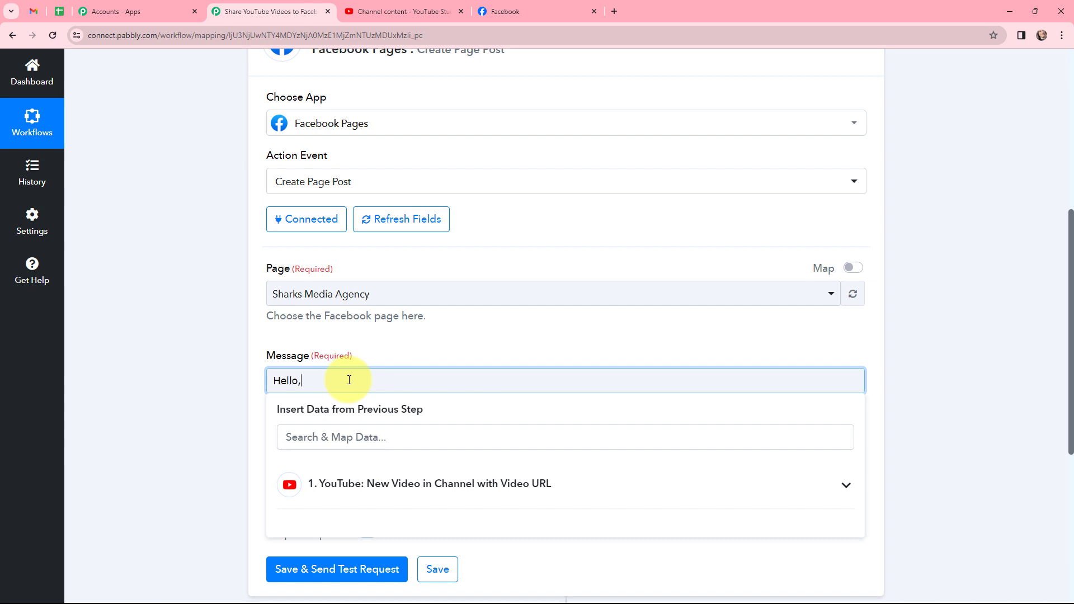
type("ello,")
key("Return")
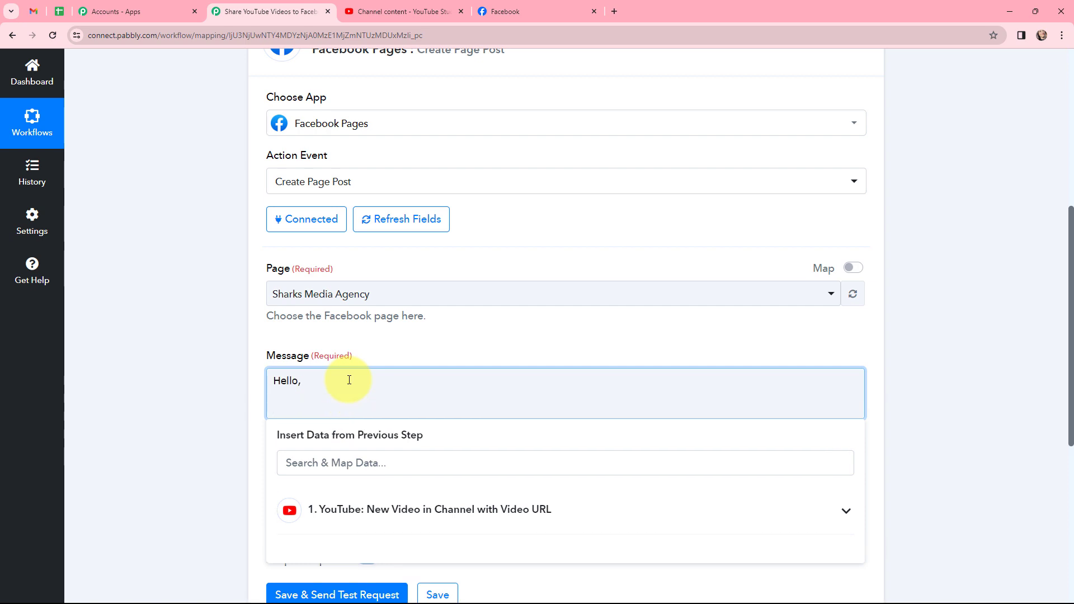
type("Check out my new vid")
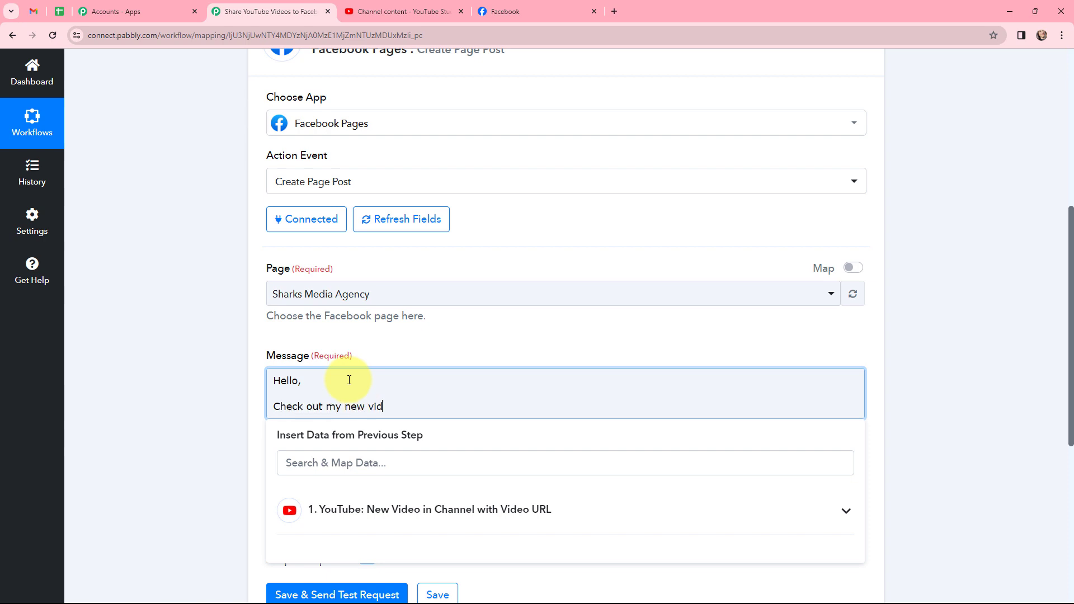
type("eo on YouTube.")
key("Return")
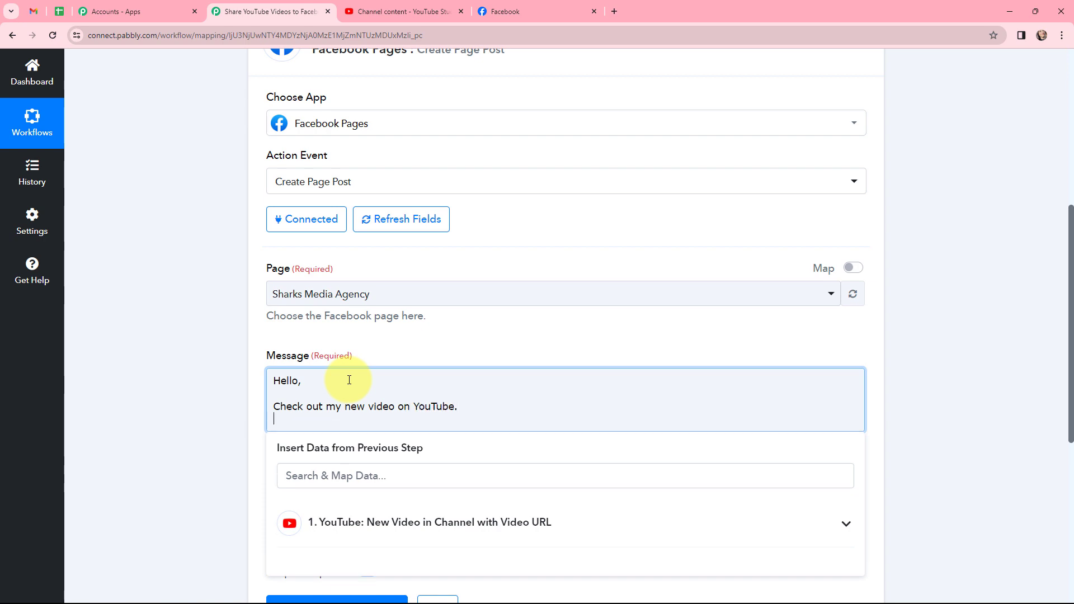
type("Like,Shaere and Subs")
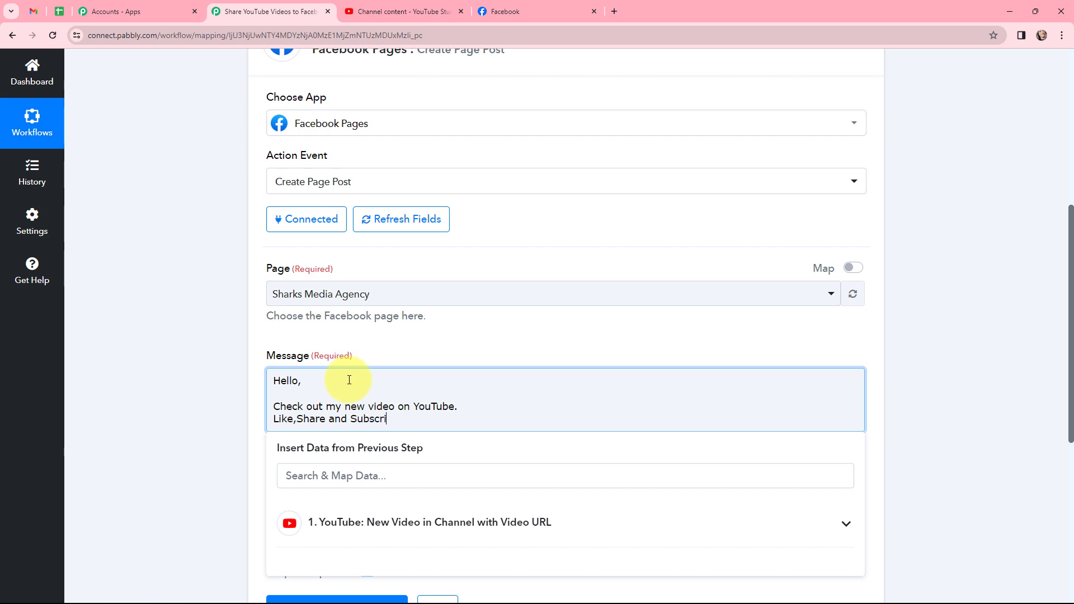
type("cribe.")
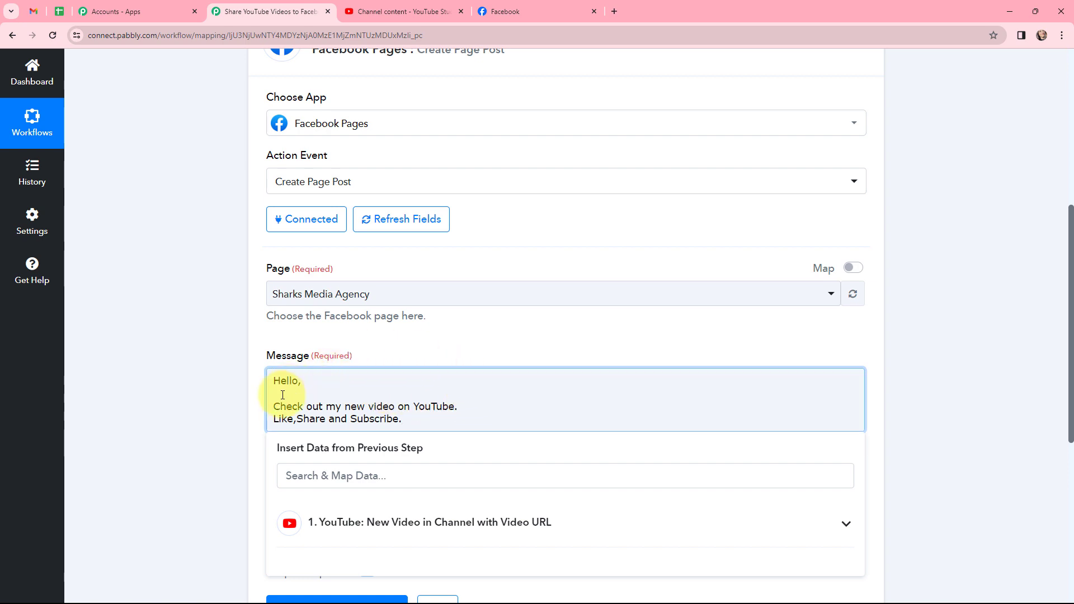
left_click(468, 325)
Map the Link URL to the YouTube trigger's Res2 Video Url value, then save the action and send a test request.
scroll(469, 323, "down", 1)
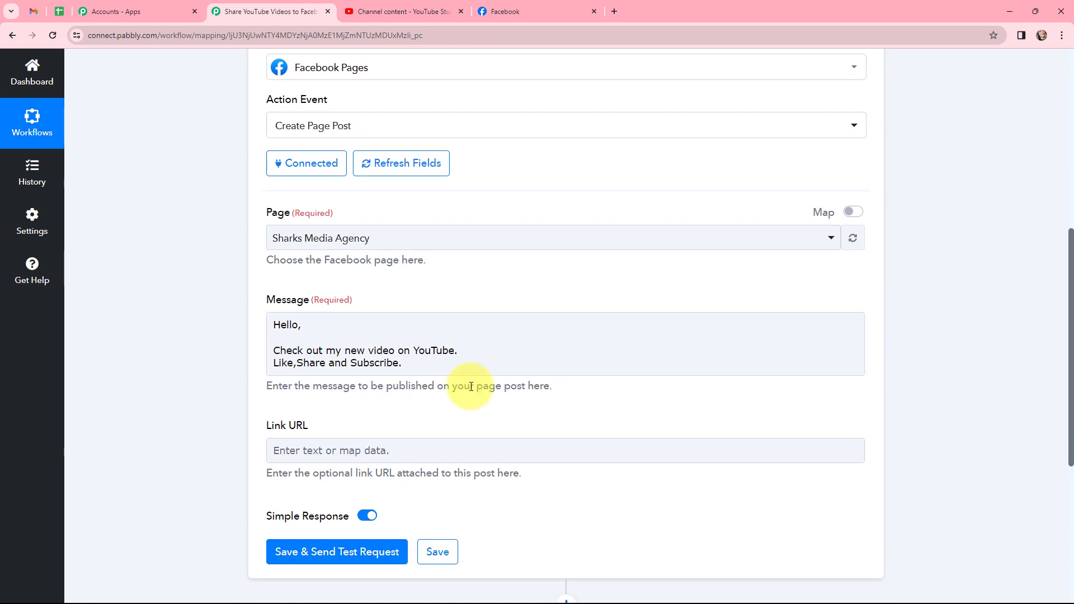
left_click(371, 450)
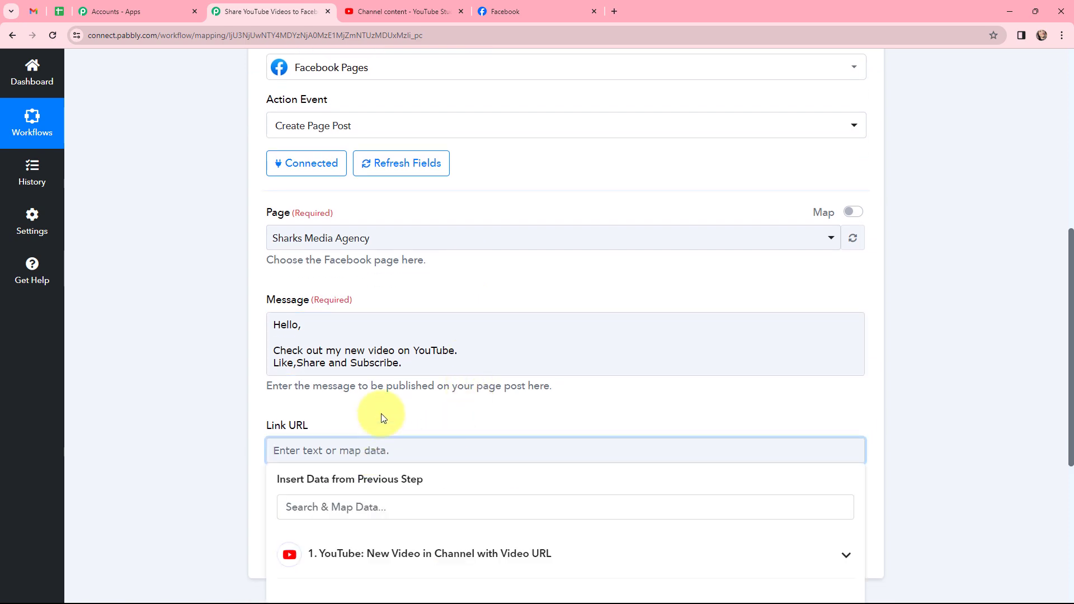
scroll(458, 278, "down", 3)
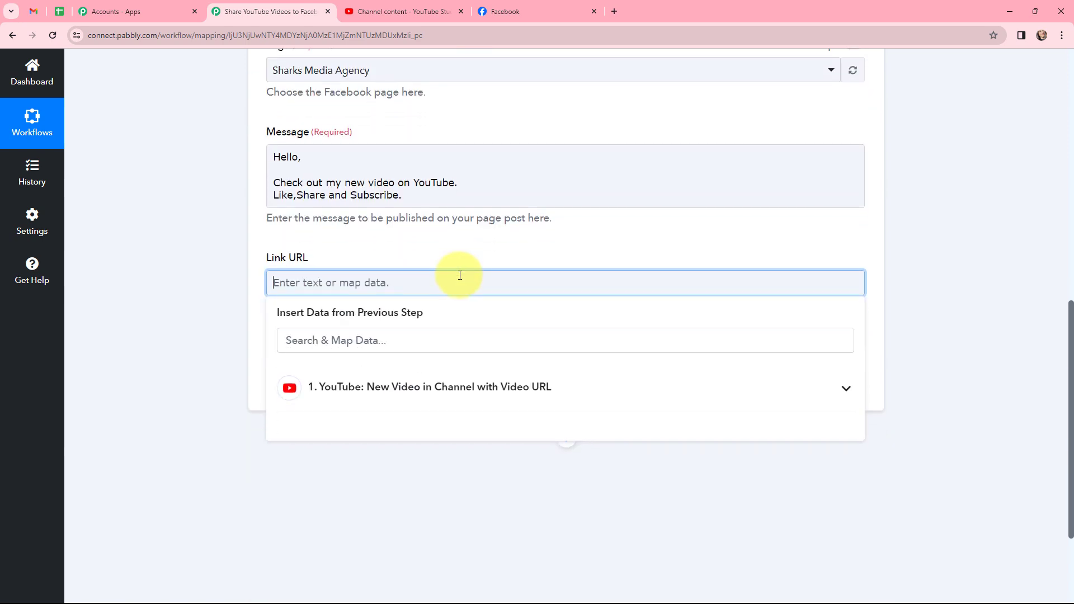
left_click(411, 388)
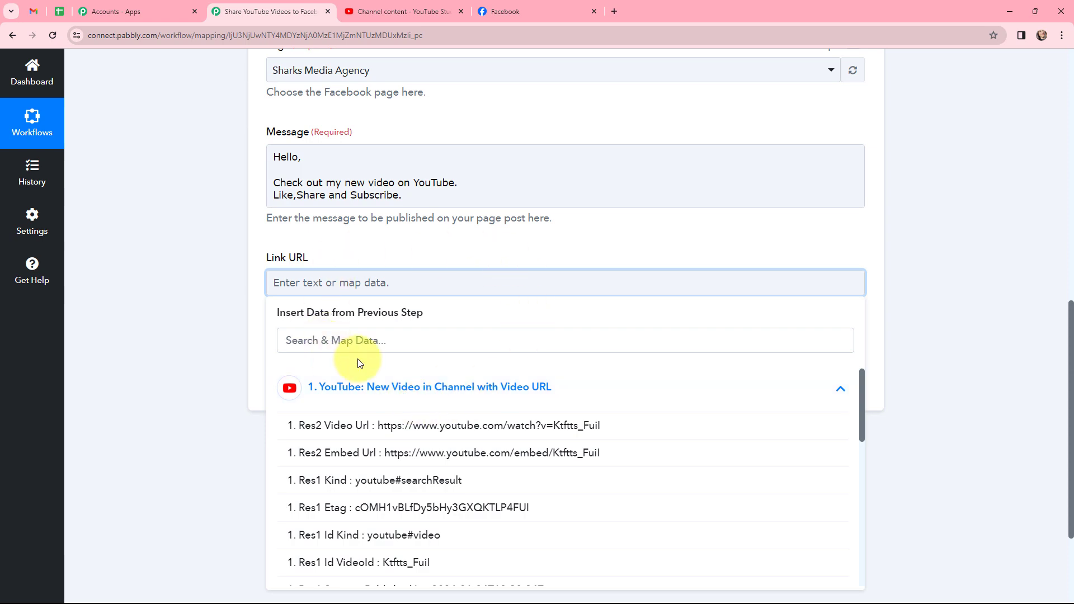
left_click(608, 431)
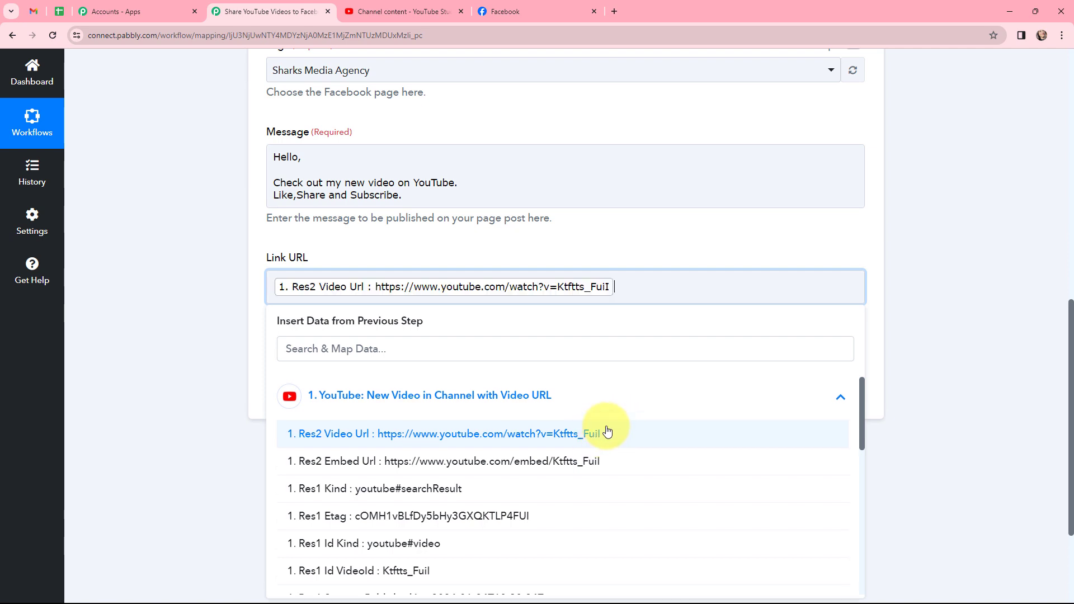
left_click(196, 274)
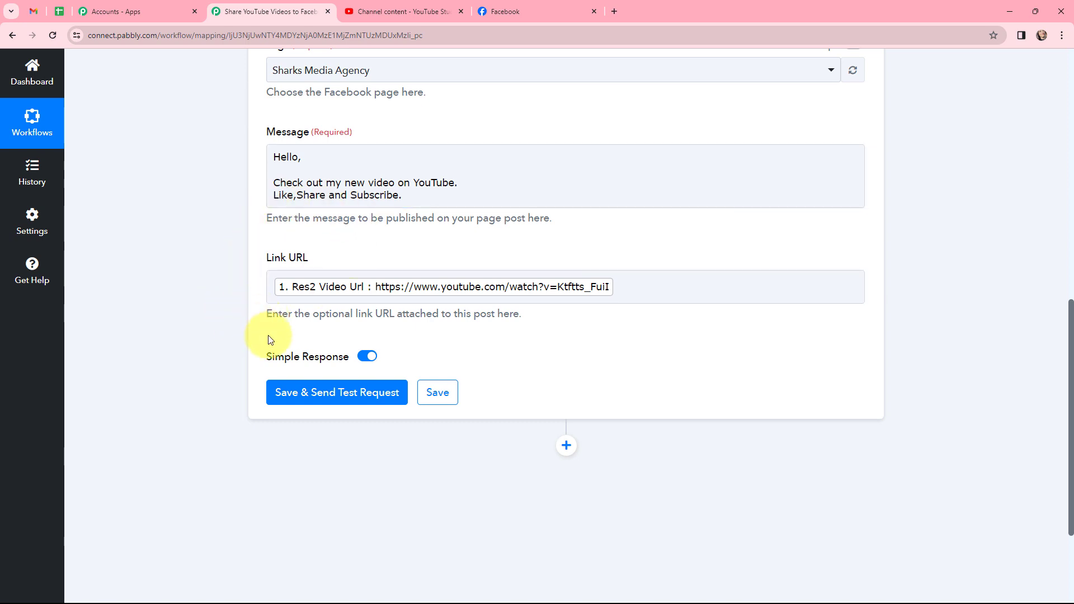
left_click(330, 392)
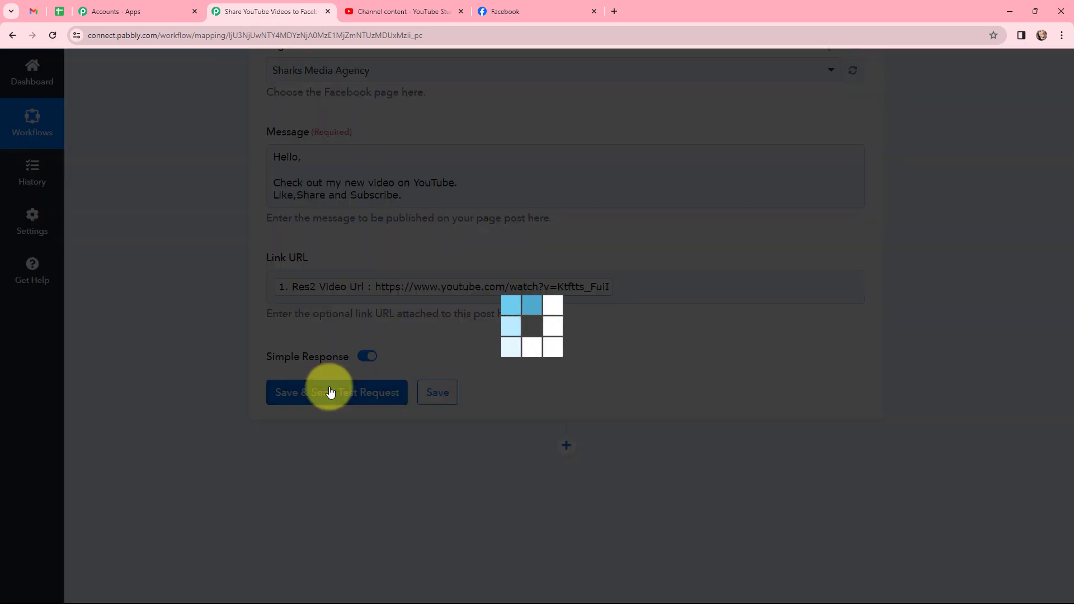
Check the newest post on the Sharks Media Agency Facebook page and open its linked YouTube video.
scroll(526, 325, "down", 4)
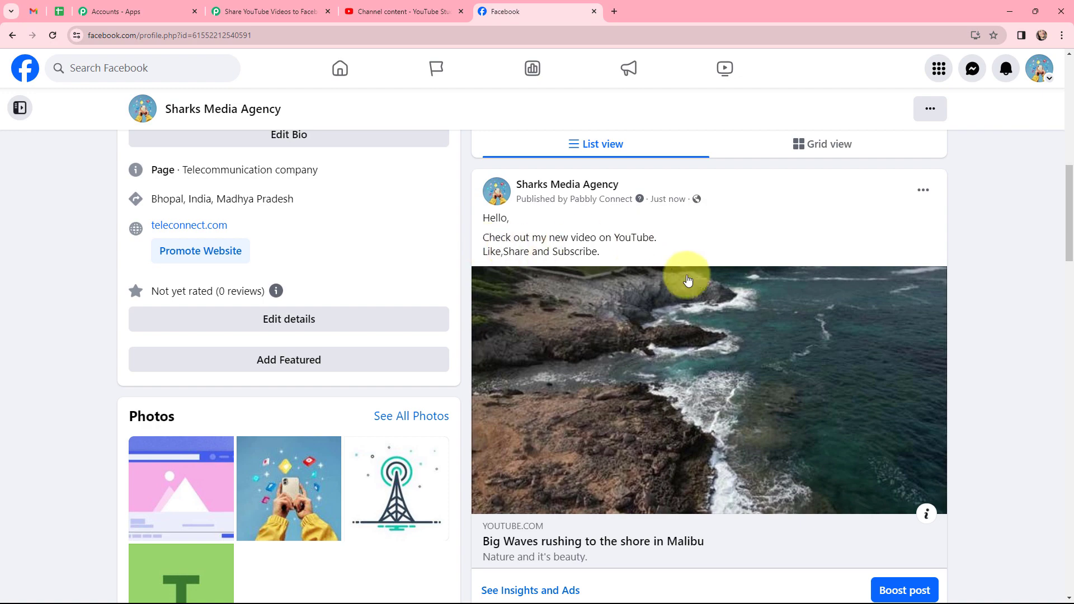
scroll(685, 320, "down", 2)
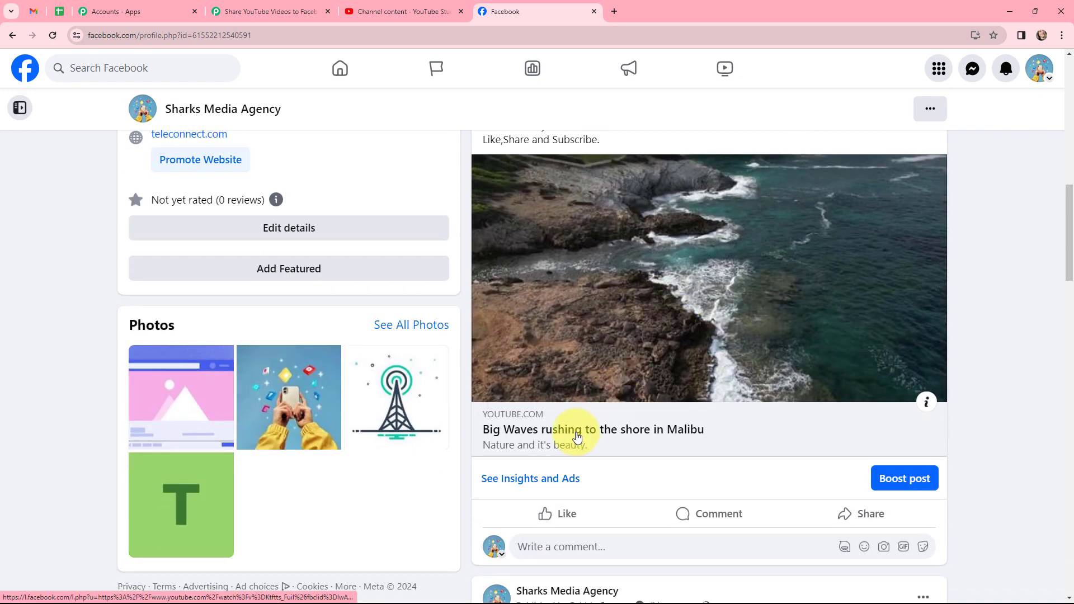
left_click(577, 436)
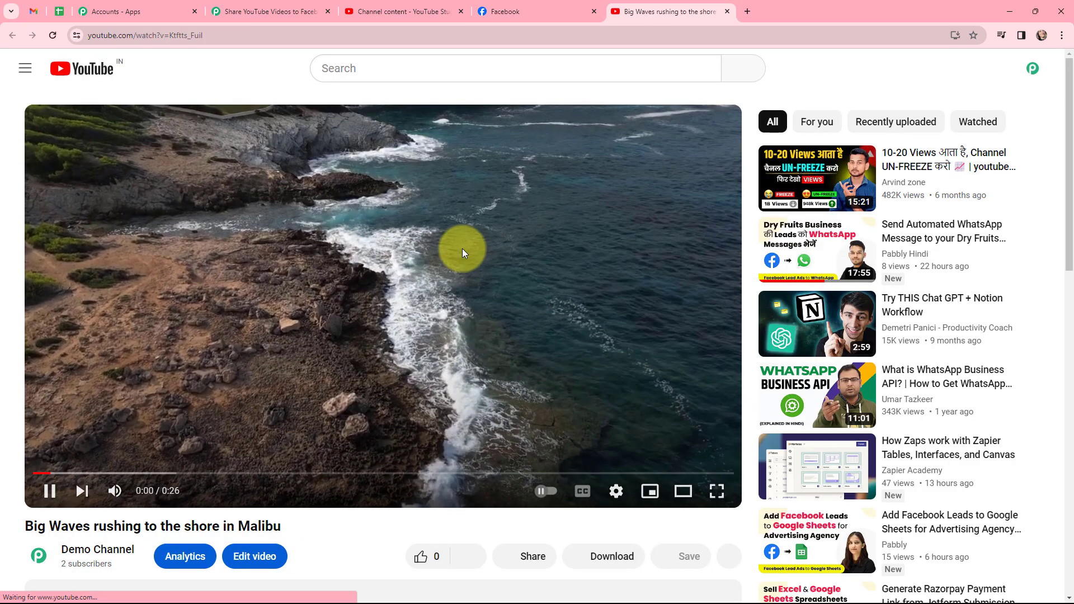